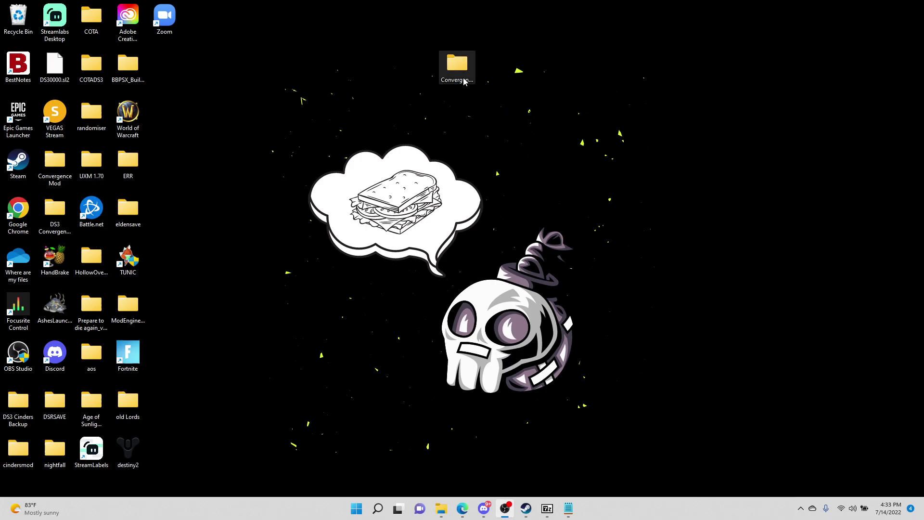
Open the desktop's context menu and dismiss it without creating anything.
{"action": "right_click", "coordinate": [602, 84]}
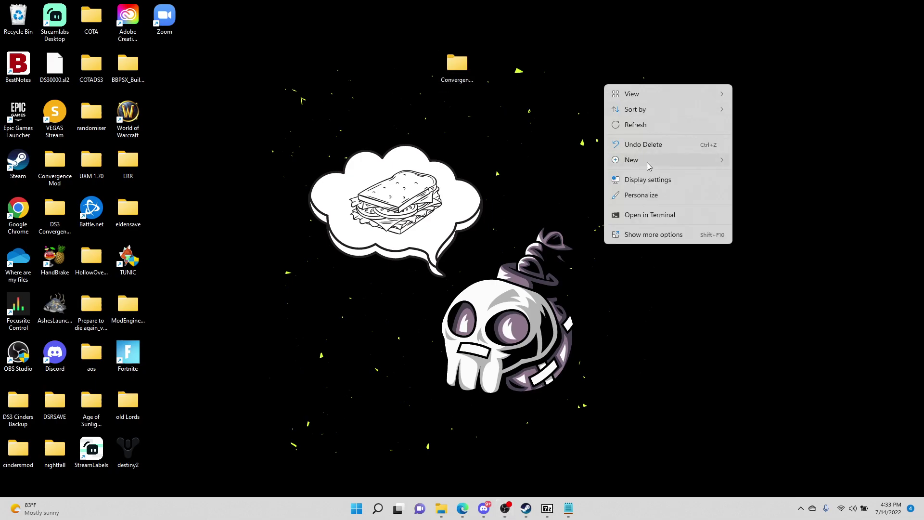
{"action": "mouse_move", "coordinate": [646, 163]}
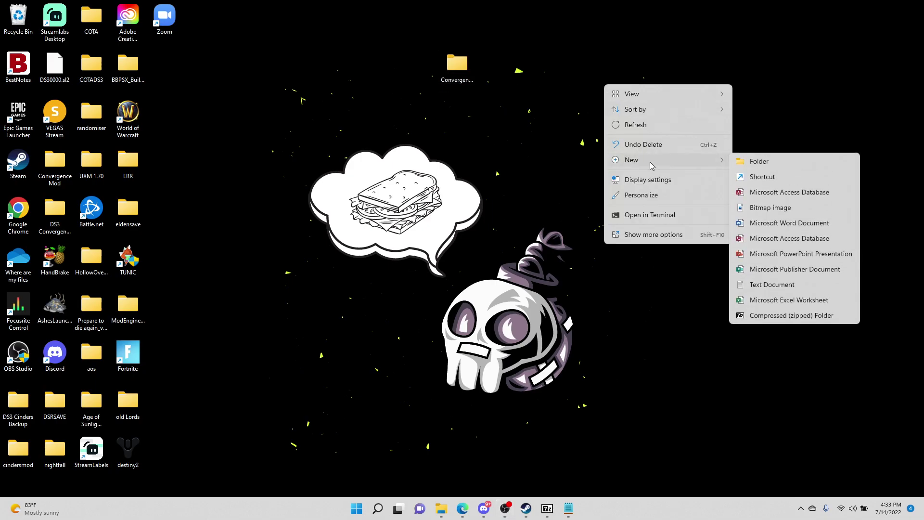
{"action": "left_click", "coordinate": [527, 97]}
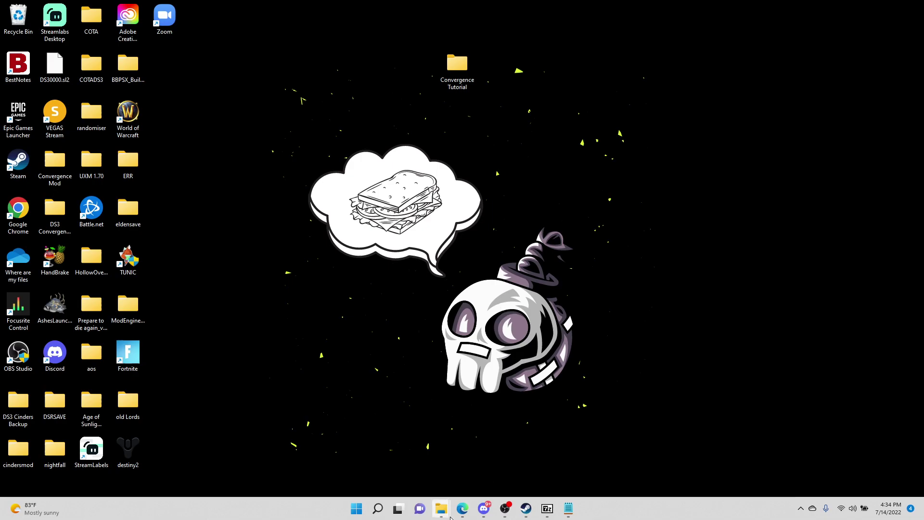
Restore Edge to the 7-Zip 22.00 download table, briefly highlighting the 64-bit Windows x64 entry.
{"action": "left_click", "coordinate": [462, 508]}
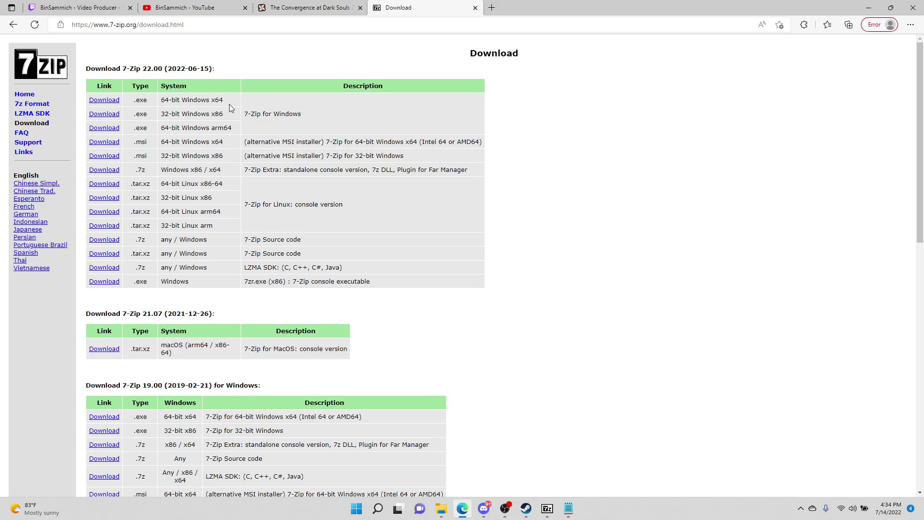
{"action": "left_click_drag", "start_coordinate": [226, 101], "coordinate": [316, 98]}
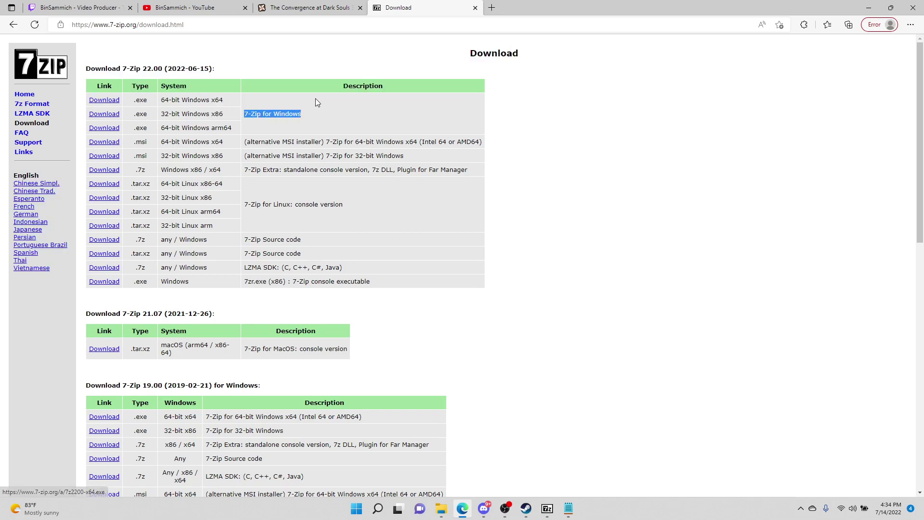
{"action": "left_click", "coordinate": [430, 99]}
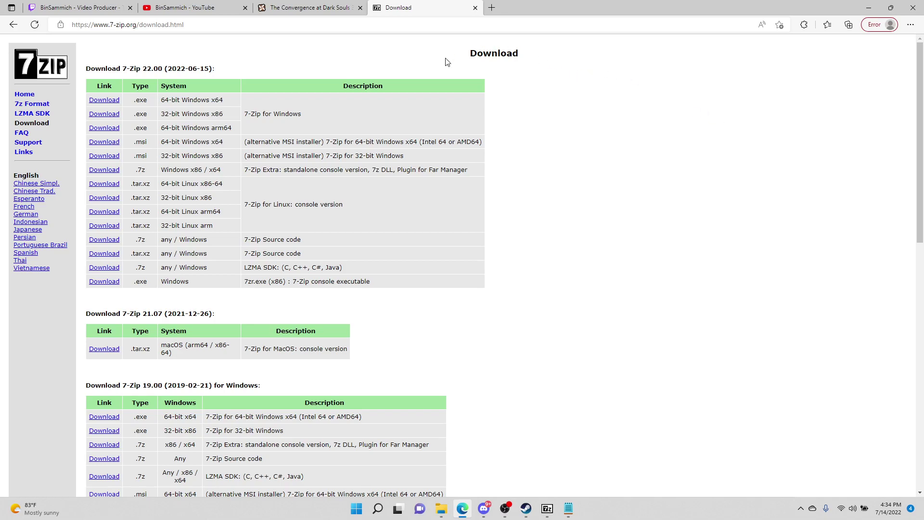
Switch to The Convergence mod's browser tab and show its Description.
{"action": "left_click", "coordinate": [299, 12]}
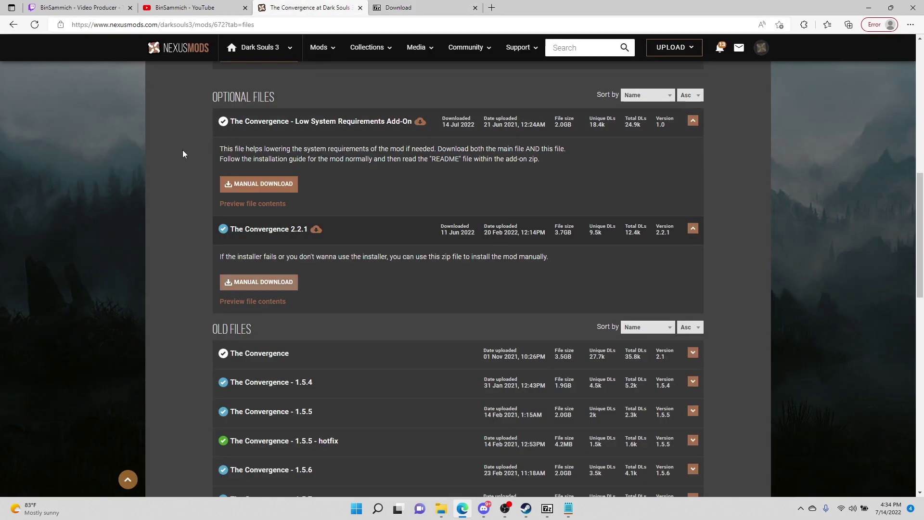
{"action": "scroll", "coordinate": [183, 151], "scroll_direction": "up", "scroll_amount": 7}
{"action": "left_click", "coordinate": [171, 284]}
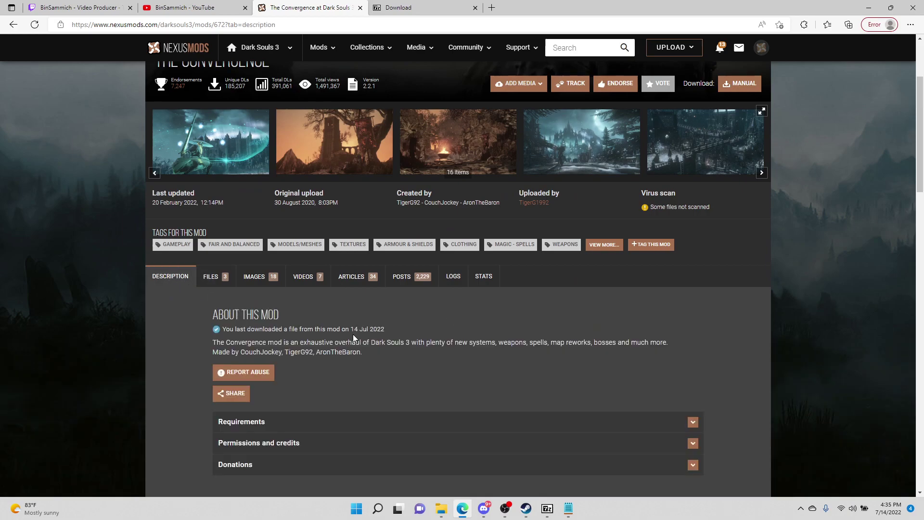
Scroll down to the Installation section and highlight its steps.
{"action": "scroll", "coordinate": [353, 337], "scroll_direction": "down", "scroll_amount": 4}
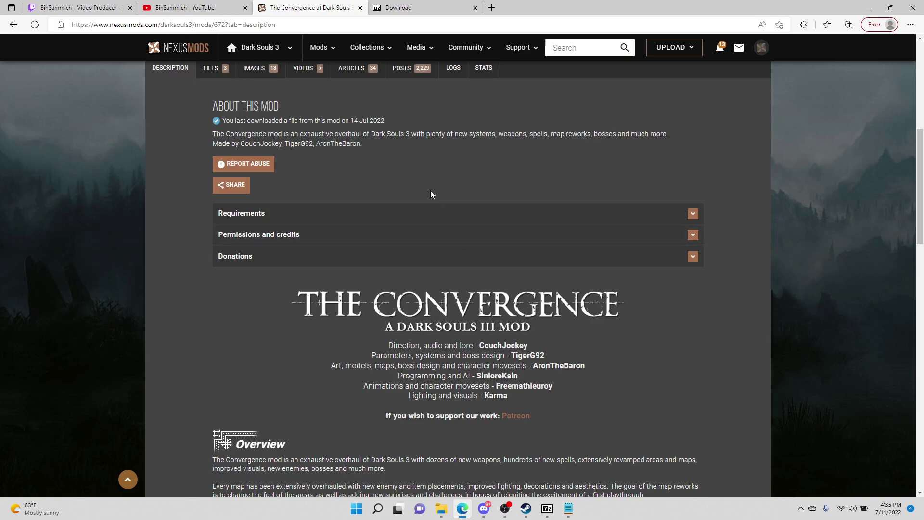
{"action": "scroll", "coordinate": [380, 197], "scroll_direction": "down", "scroll_amount": 3}
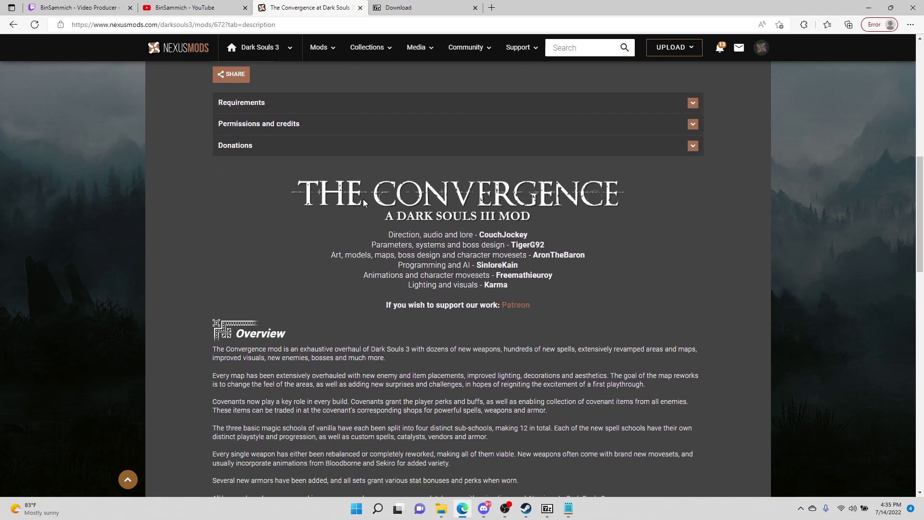
{"action": "scroll", "coordinate": [353, 210], "scroll_direction": "down", "scroll_amount": 4}
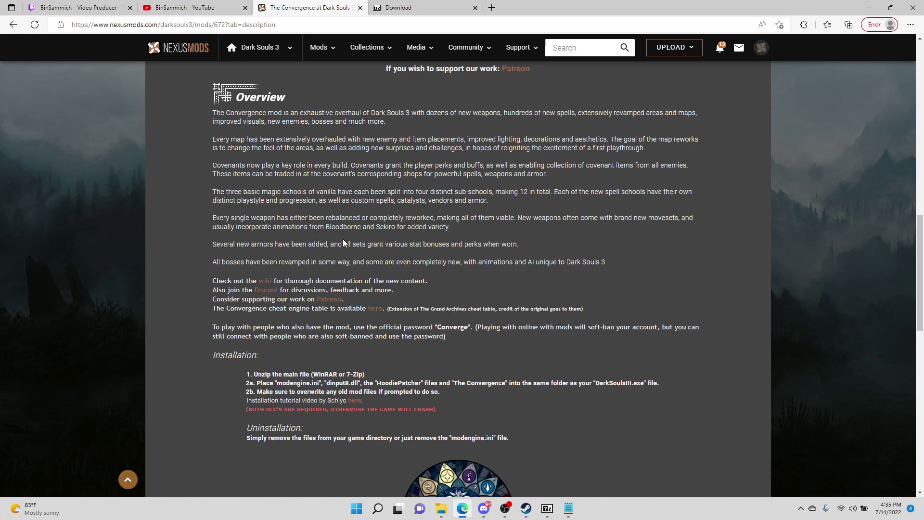
{"action": "scroll", "coordinate": [313, 314], "scroll_direction": "down", "scroll_amount": 3}
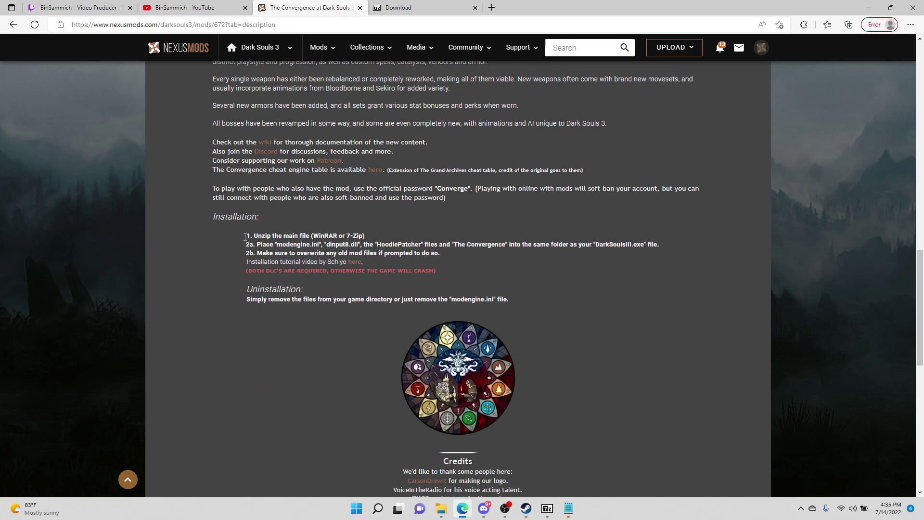
{"action": "left_click_drag", "start_coordinate": [246, 235], "coordinate": [448, 273]}
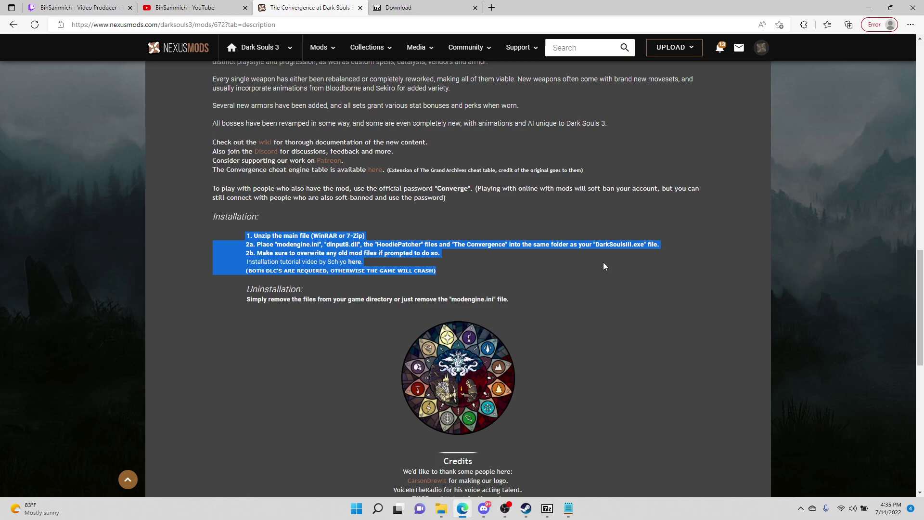
{"action": "left_click", "coordinate": [600, 283]}
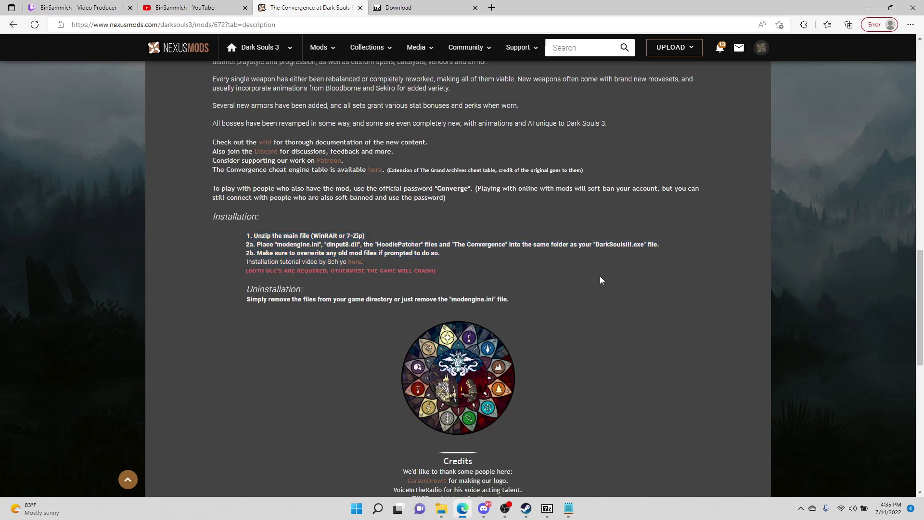
{"action": "scroll", "coordinate": [548, 284], "scroll_direction": "up", "scroll_amount": 6}
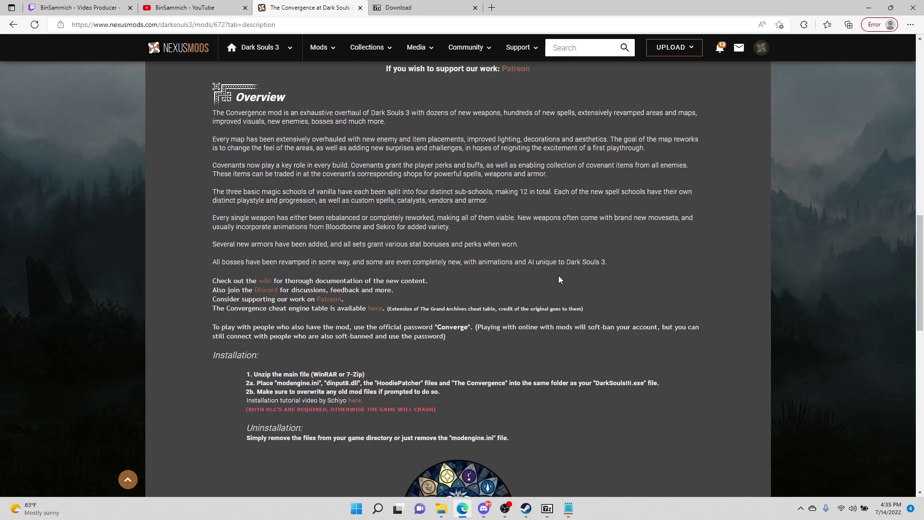
{"action": "scroll", "coordinate": [515, 288], "scroll_direction": "up", "scroll_amount": 5}
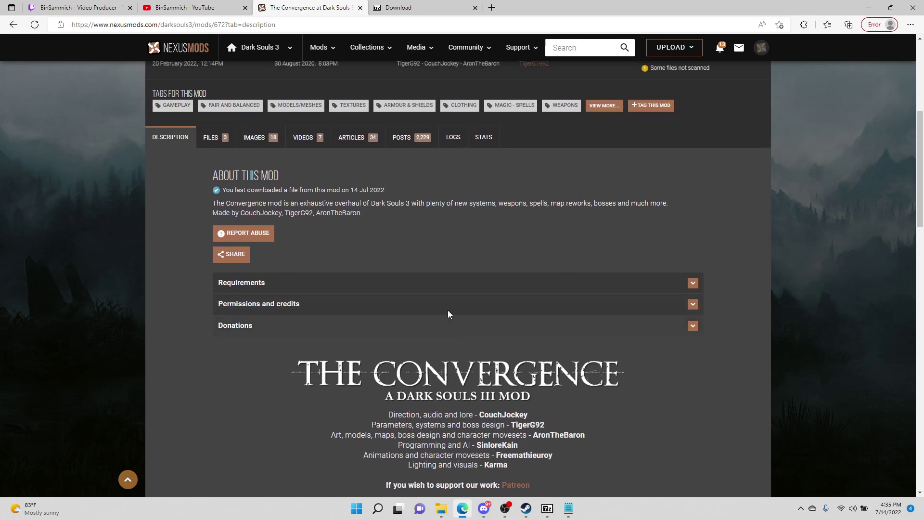
Open The Convergence's Files tab and scroll through the Main, Optional and Old Files lists.
{"action": "left_click", "coordinate": [215, 138]}
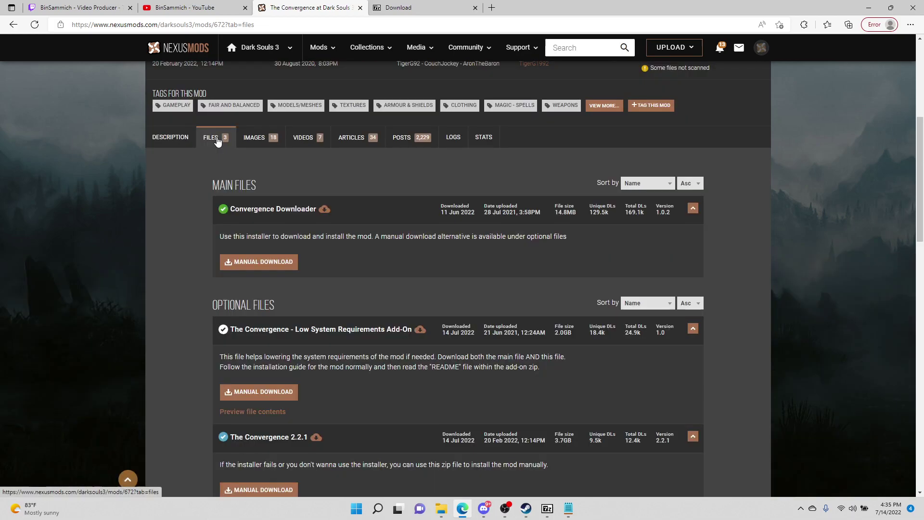
{"action": "scroll", "coordinate": [171, 232], "scroll_direction": "down", "scroll_amount": 2}
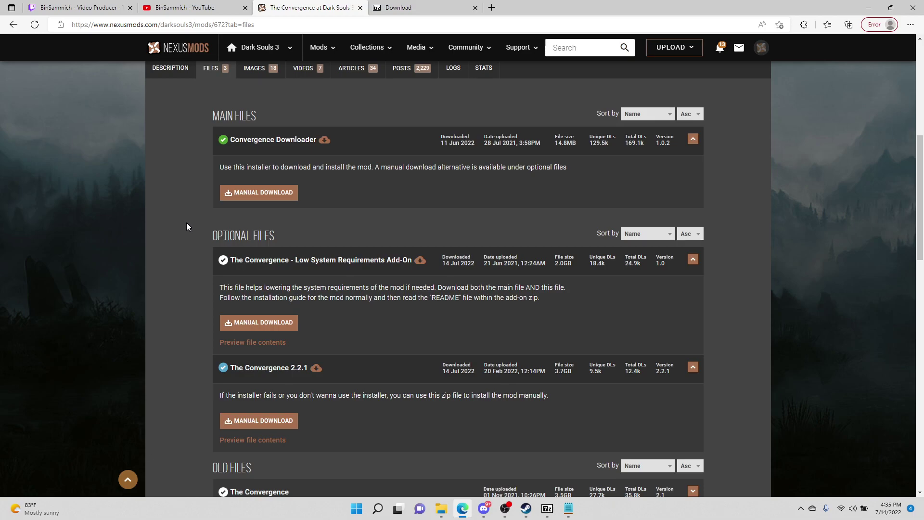
{"action": "scroll", "coordinate": [376, 237], "scroll_direction": "down", "scroll_amount": 2}
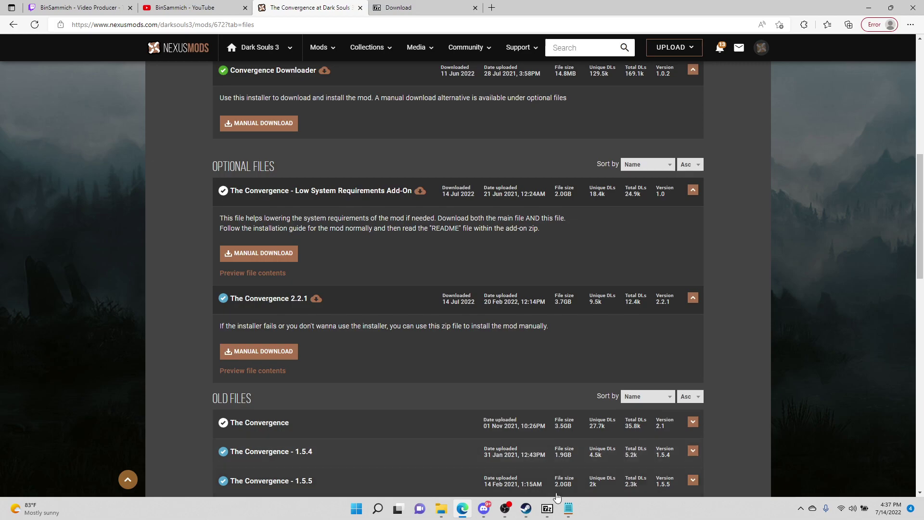
Minimize 7-Zip and select The Convergence 2.2.1 ZIP in the Downloads folder.
{"action": "left_click", "coordinate": [545, 510]}
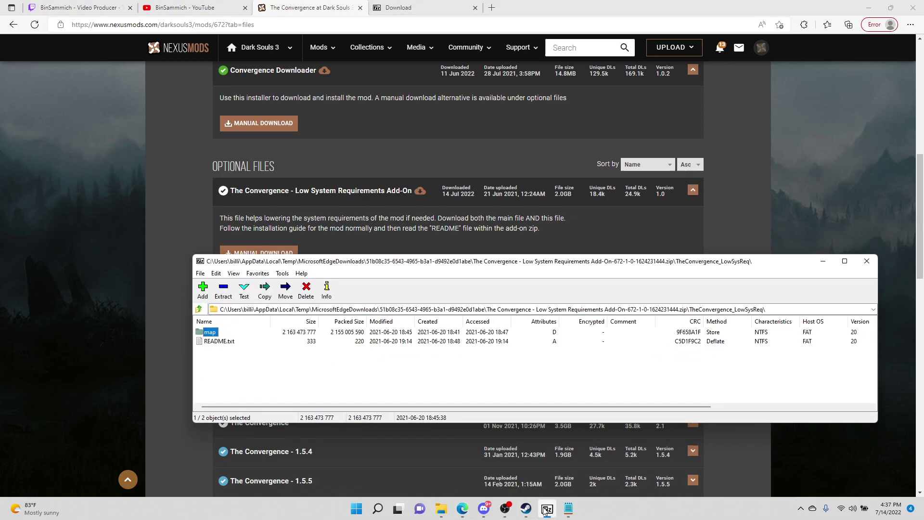
{"action": "left_click", "coordinate": [820, 263]}
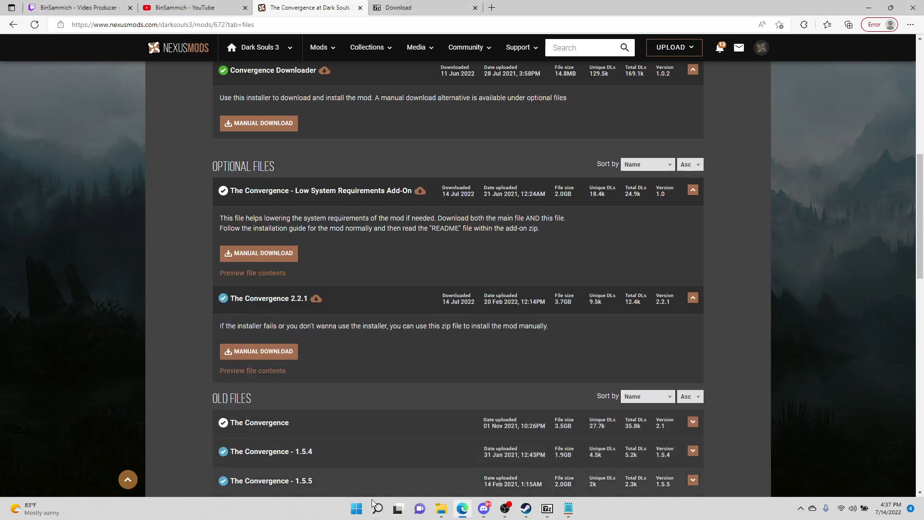
{"action": "mouse_move", "coordinate": [440, 507]}
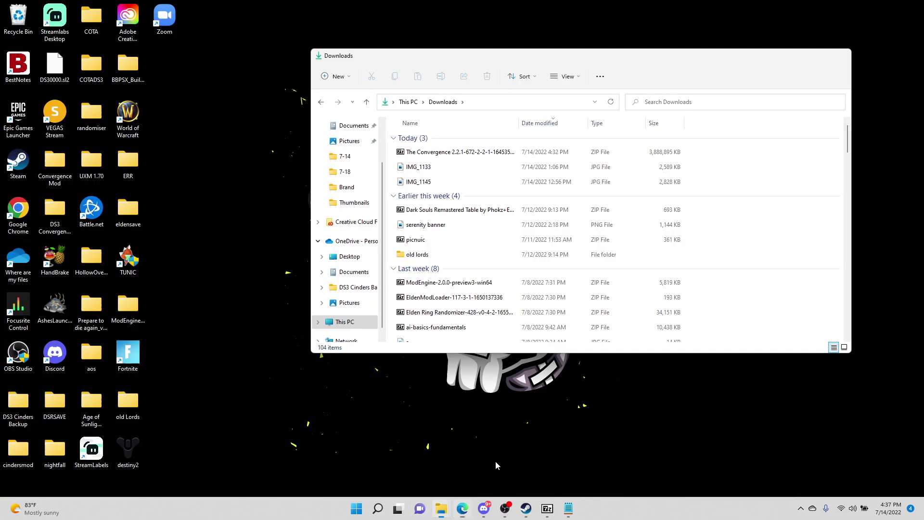
{"action": "left_click", "coordinate": [495, 461]}
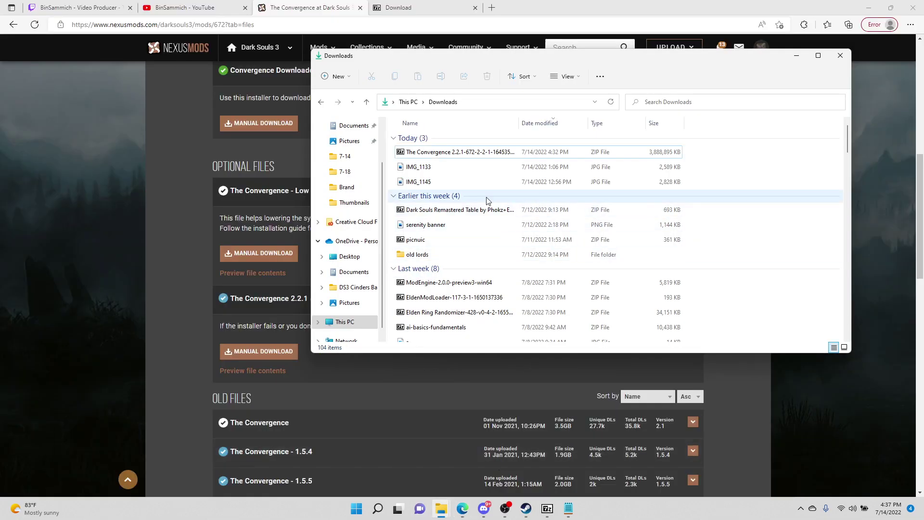
{"action": "left_click", "coordinate": [466, 153]}
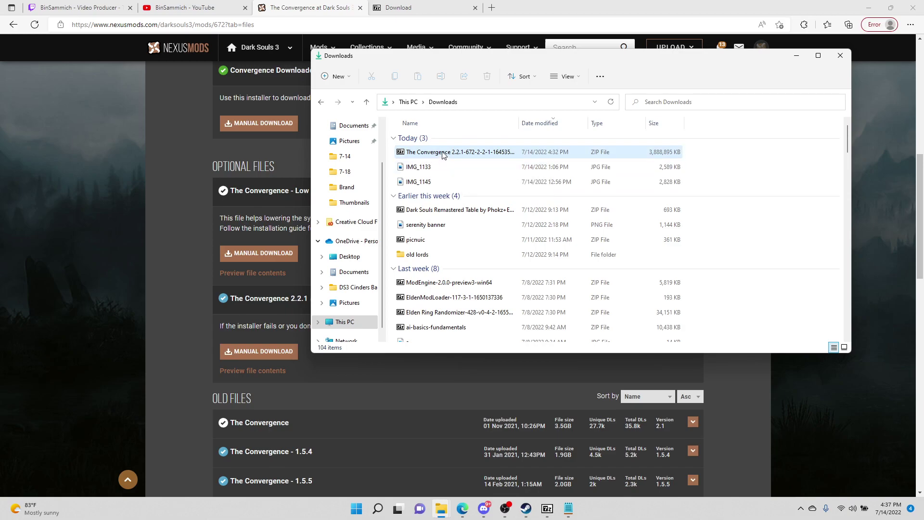
{"action": "left_click", "coordinate": [443, 154]}
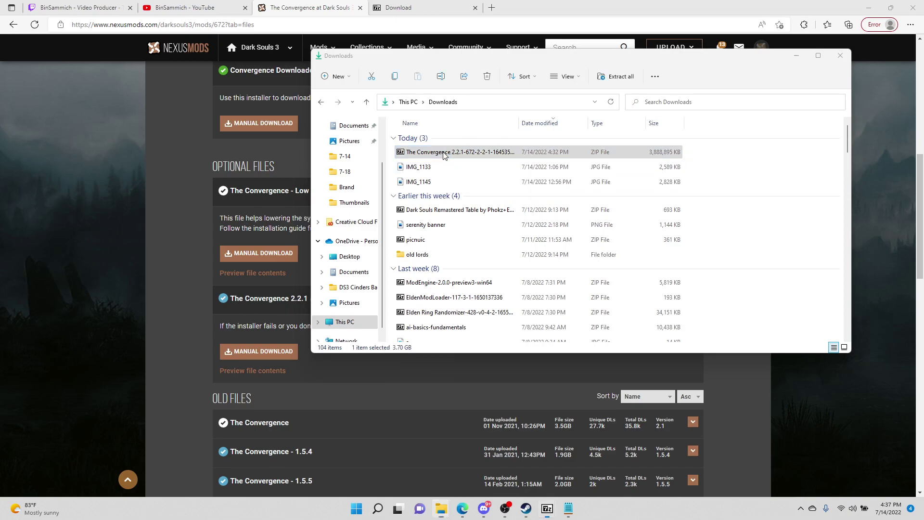
Open The Convergence 2.2.1 ZIP in 7-Zip alone on the desktop and select all five items.
{"action": "double_click", "coordinate": [443, 154]}
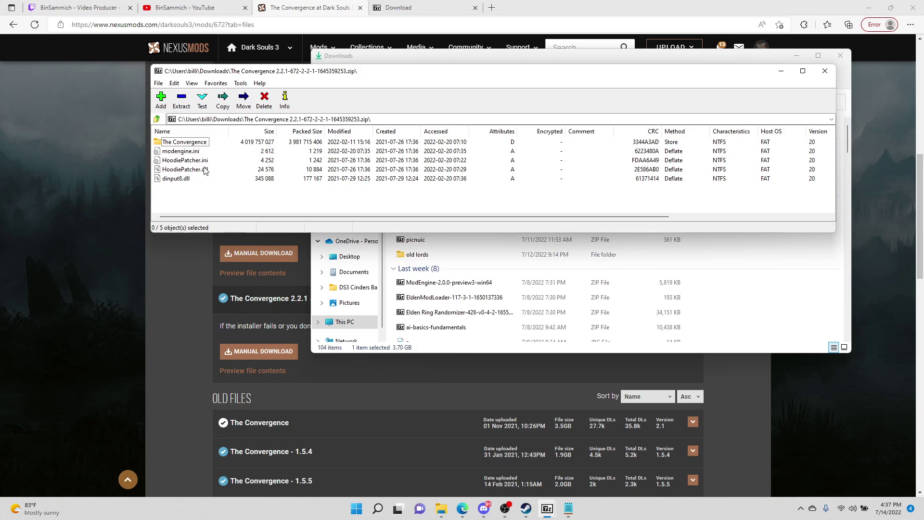
{"action": "left_click", "coordinate": [870, 9]}
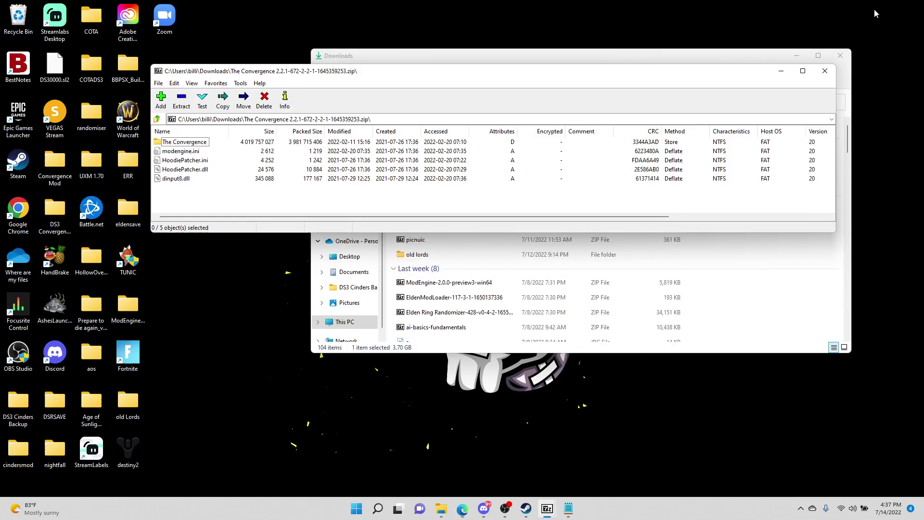
{"action": "left_click", "coordinate": [671, 58]}
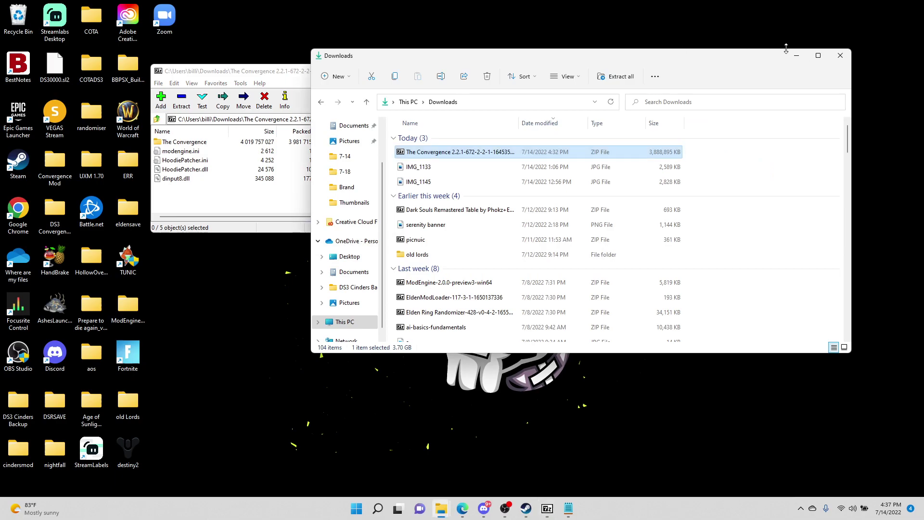
{"action": "left_click", "coordinate": [797, 56]}
{"action": "left_click_drag", "start_coordinate": [633, 73], "coordinate": [693, 173]}
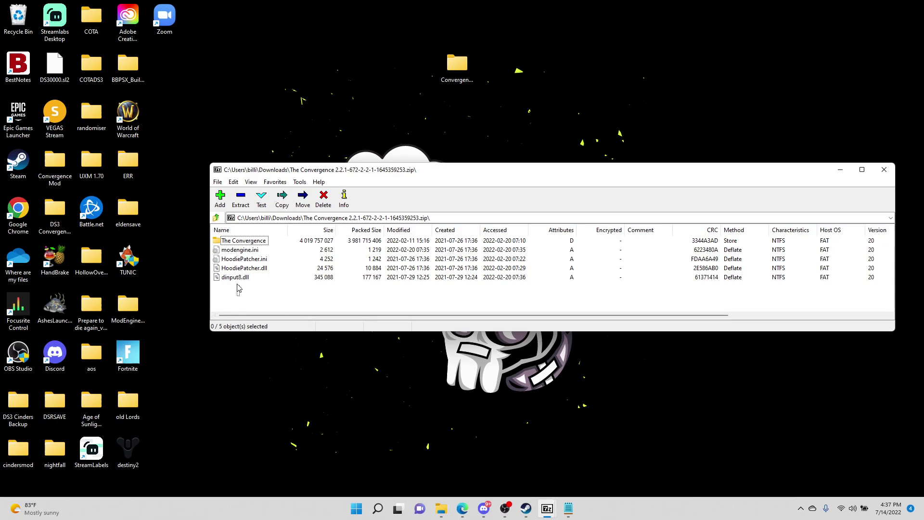
{"action": "left_click_drag", "start_coordinate": [237, 287], "coordinate": [464, 72]}
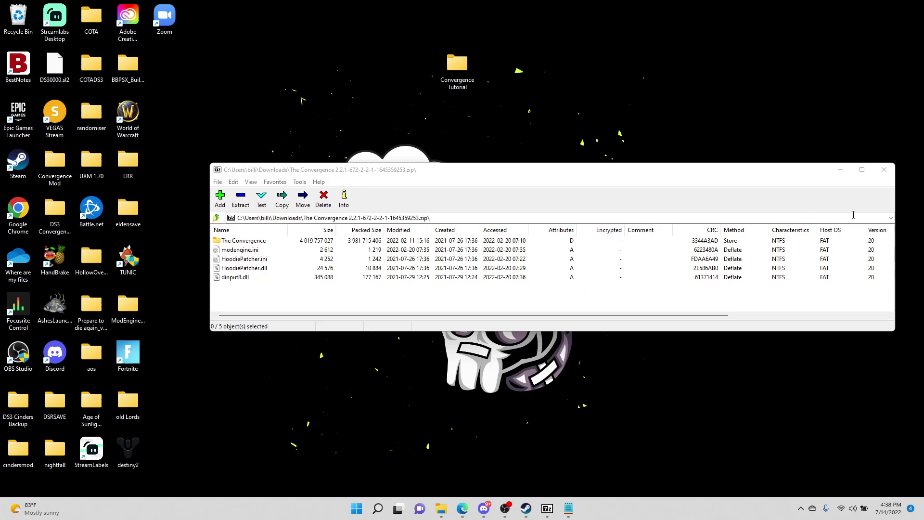
Close the Convergence archive, review the Low System Requirements Add-On in Edge, then minimize Edge.
{"action": "left_click", "coordinate": [885, 173]}
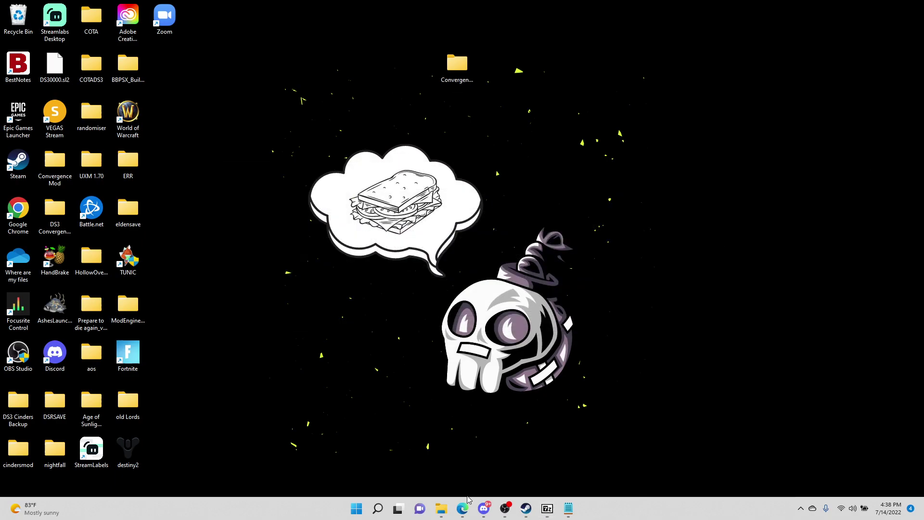
{"action": "left_click", "coordinate": [463, 510]}
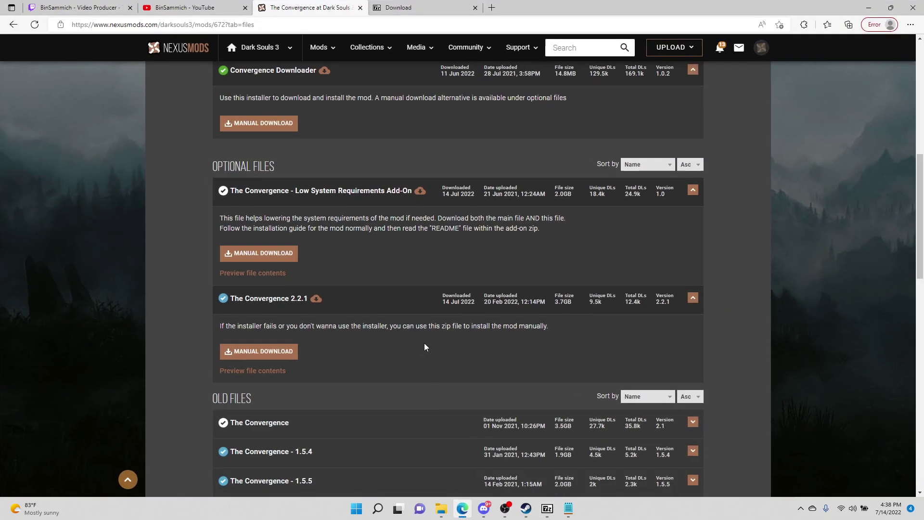
{"action": "scroll", "coordinate": [421, 341], "scroll_direction": "up", "scroll_amount": 2}
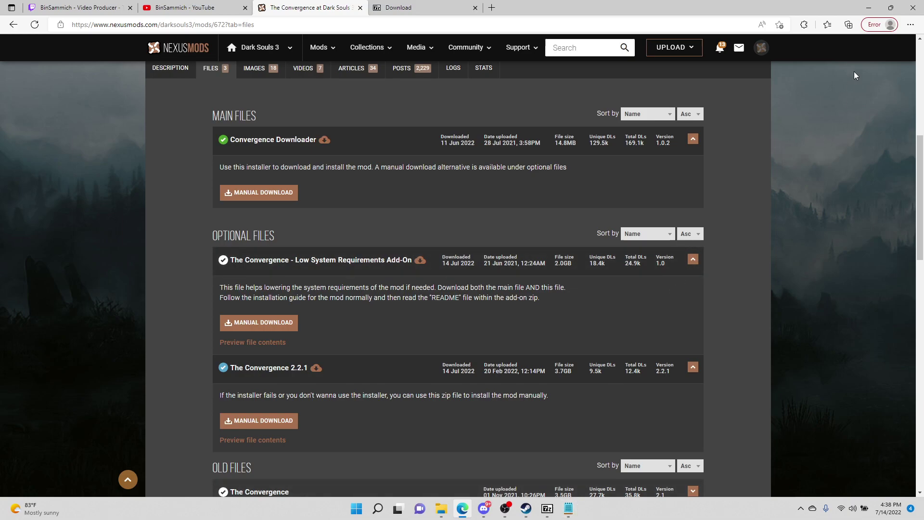
{"action": "left_click", "coordinate": [868, 7]}
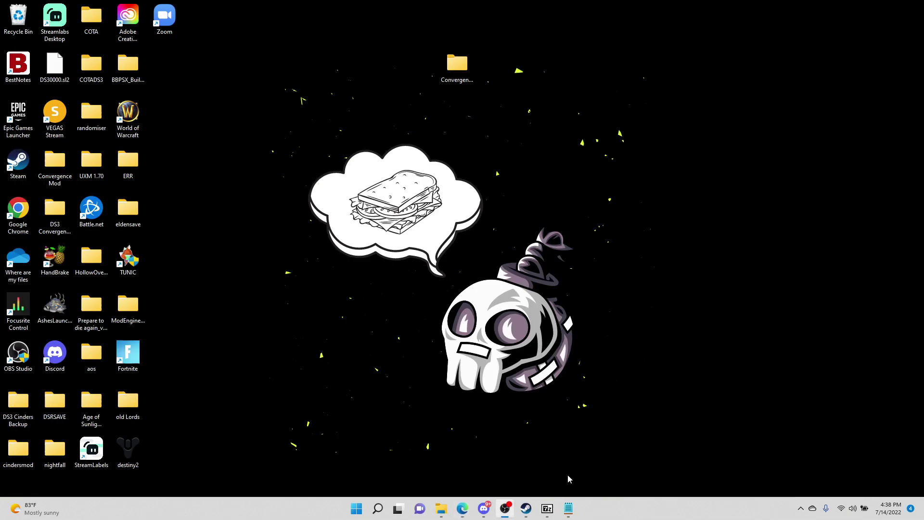
Restore the Low System Requirements add-on archive and open its README.txt in Notepad.
{"action": "left_click", "coordinate": [546, 508]}
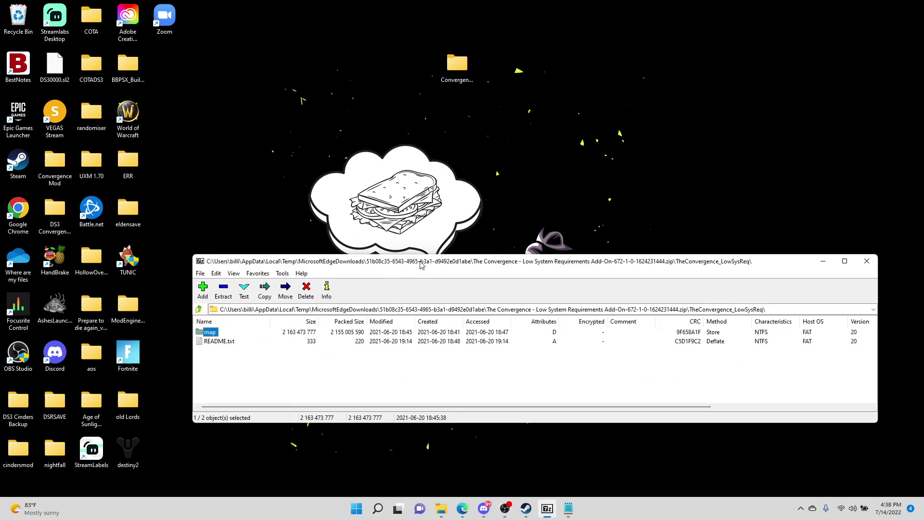
{"action": "left_click_drag", "start_coordinate": [418, 262], "coordinate": [468, 202]}
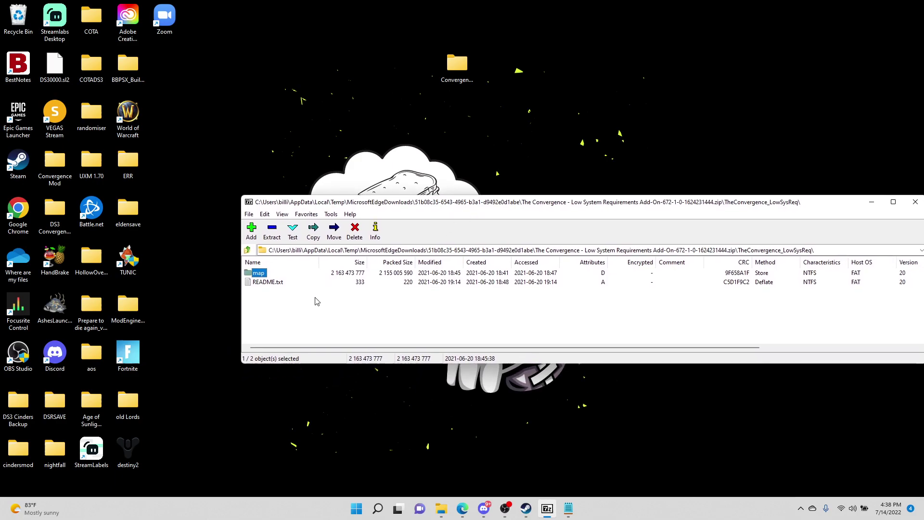
{"action": "left_click", "coordinate": [274, 284]}
{"action": "double_click", "coordinate": [273, 285]}
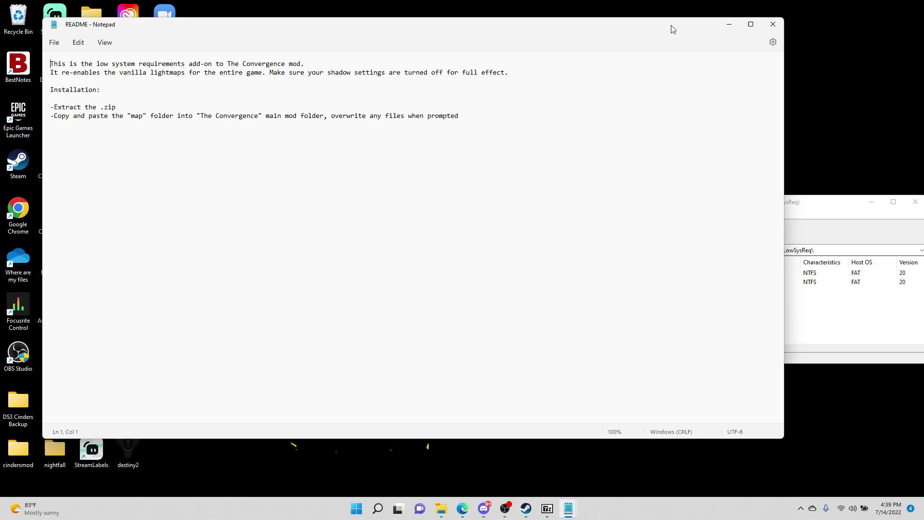
Minimize the Notepad README to return to the add-on archive's map folder and README.txt.
{"action": "left_click", "coordinate": [731, 27]}
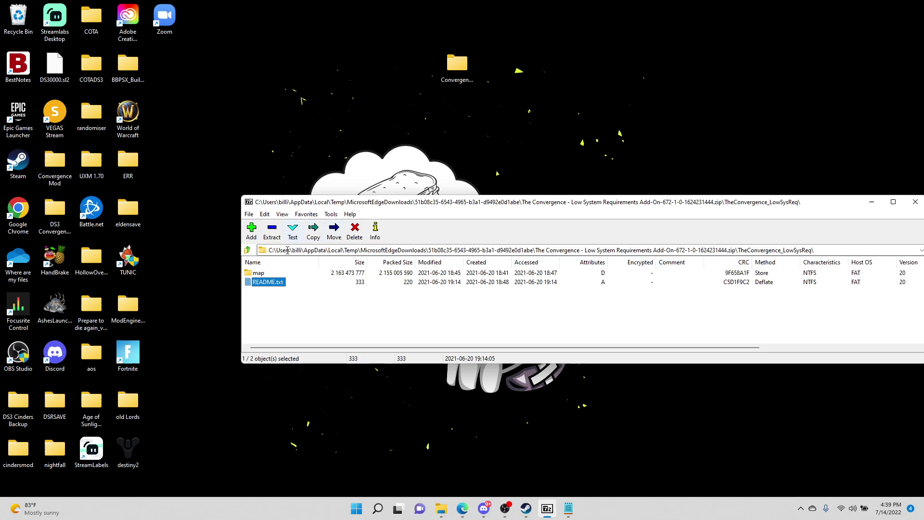
Drag the add-on's map folder into ConvergenceTutorial's The Convergence folder, replacing the destination files.
{"action": "left_click", "coordinate": [260, 273]}
{"action": "double_click", "coordinate": [452, 71]}
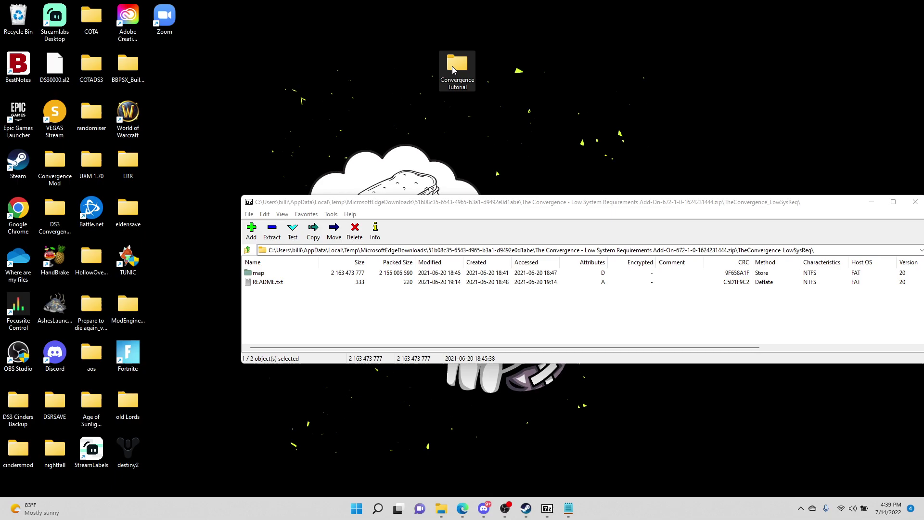
{"action": "left_click_drag", "start_coordinate": [458, 66], "coordinate": [588, 46]}
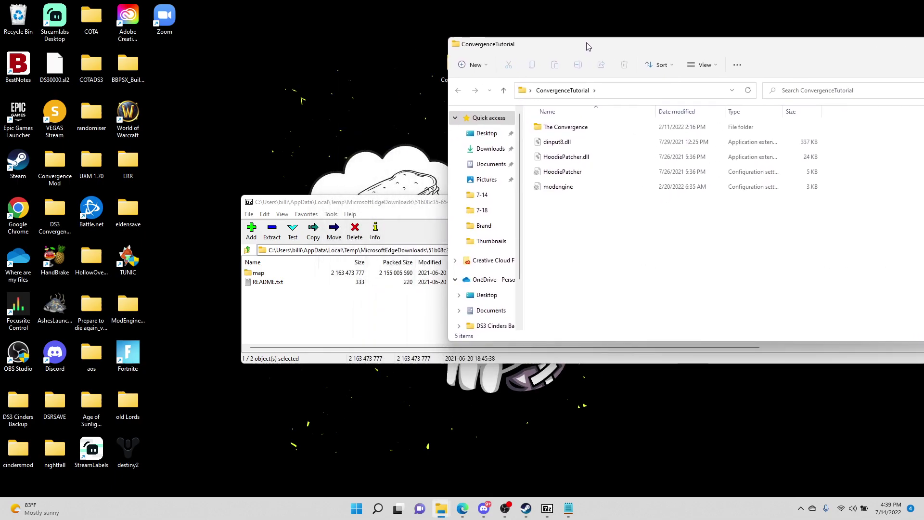
{"action": "left_click", "coordinate": [399, 208]}
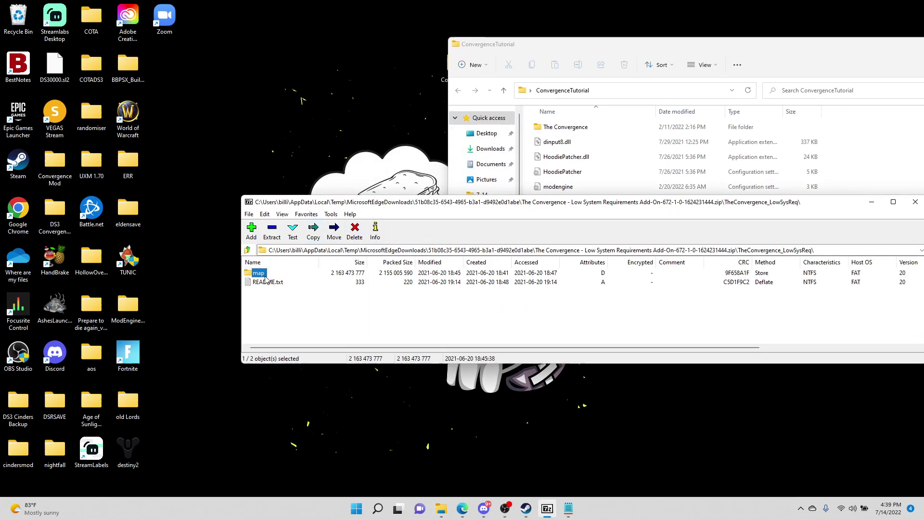
{"action": "left_click_drag", "start_coordinate": [259, 275], "coordinate": [559, 126]}
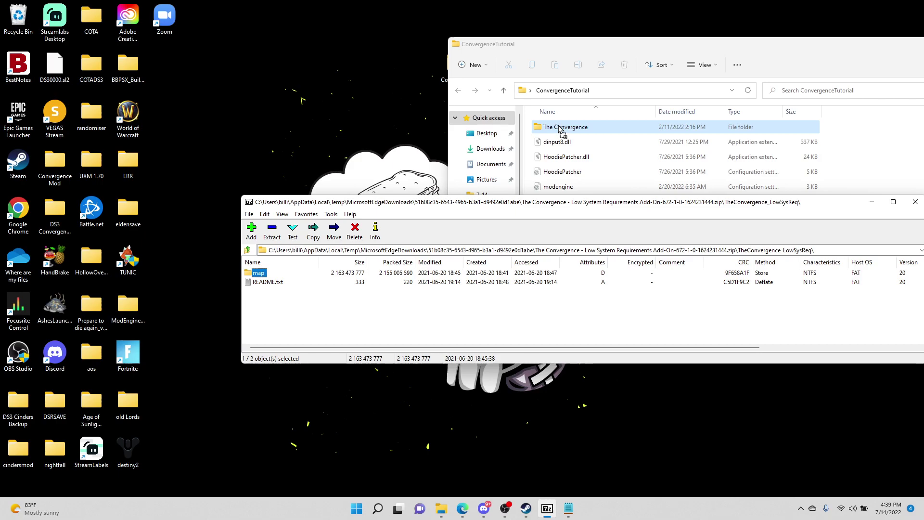
{"action": "left_click_drag", "start_coordinate": [559, 127], "coordinate": [559, 127]}
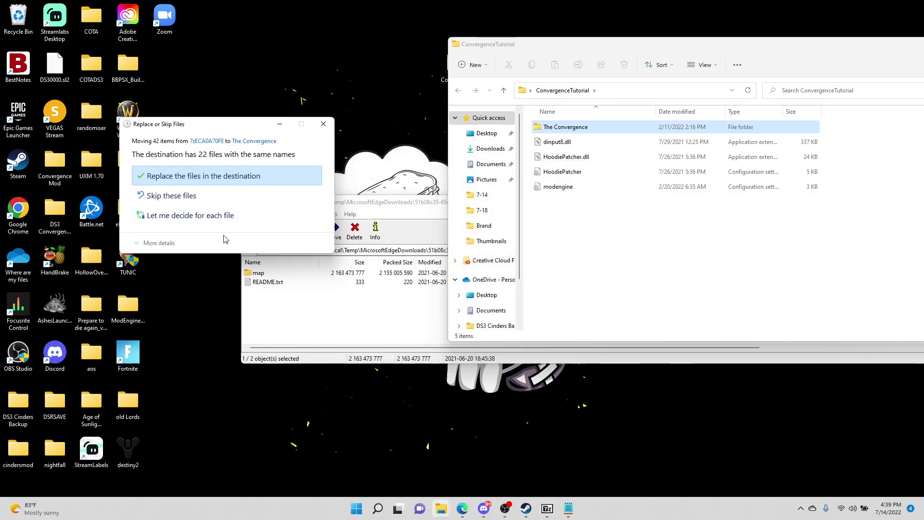
{"action": "left_click", "coordinate": [209, 177]}
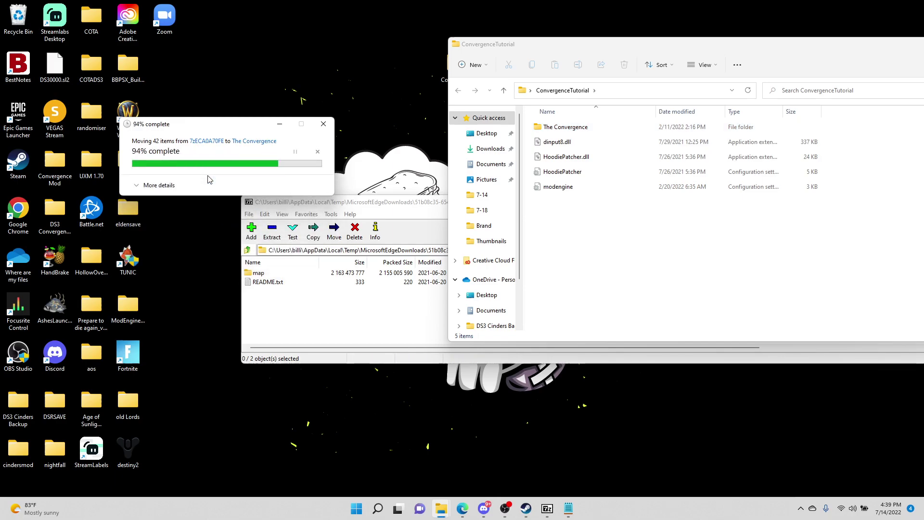
Close the add-on archive window in 7-Zip.
{"action": "left_click", "coordinate": [426, 212]}
{"action": "left_click_drag", "start_coordinate": [677, 205], "coordinate": [571, 201]}
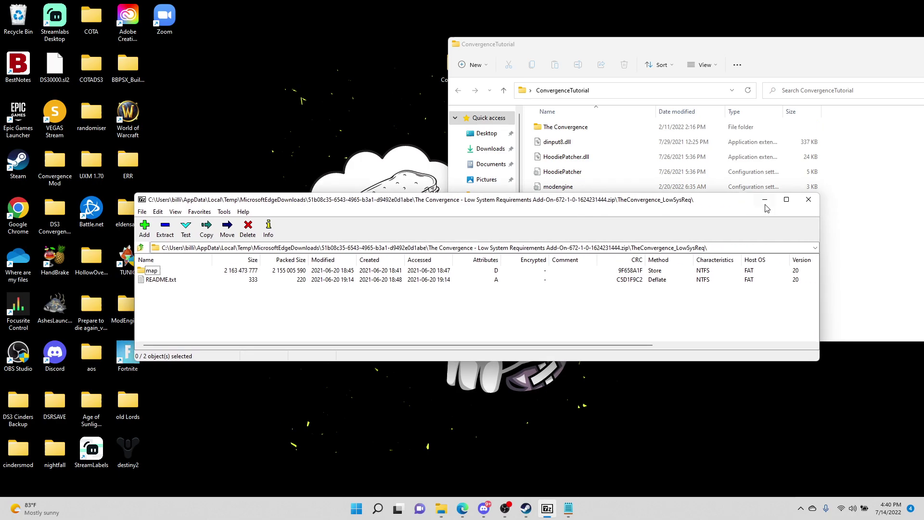
{"action": "left_click", "coordinate": [813, 204]}
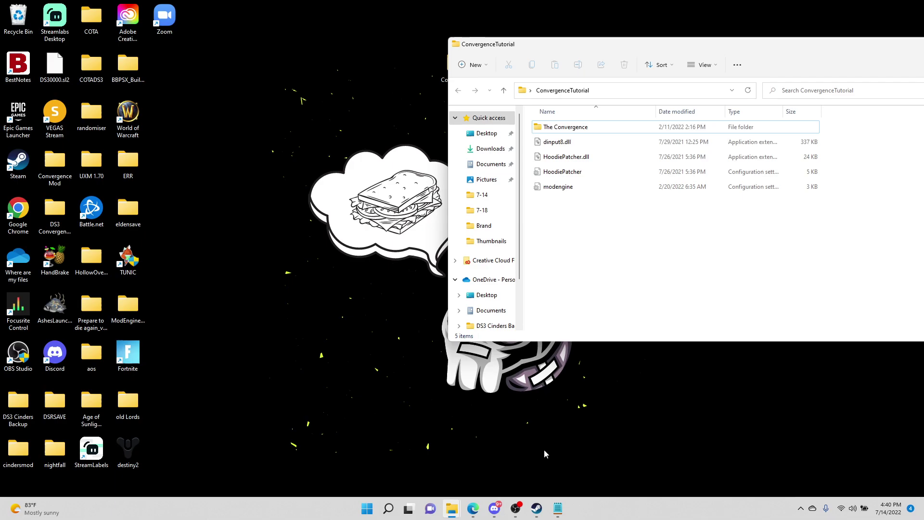
Open the Dark Souls III install folder via Steam's Properties > Local Files > Browse.
{"action": "left_click_drag", "start_coordinate": [837, 50], "coordinate": [592, 80]}
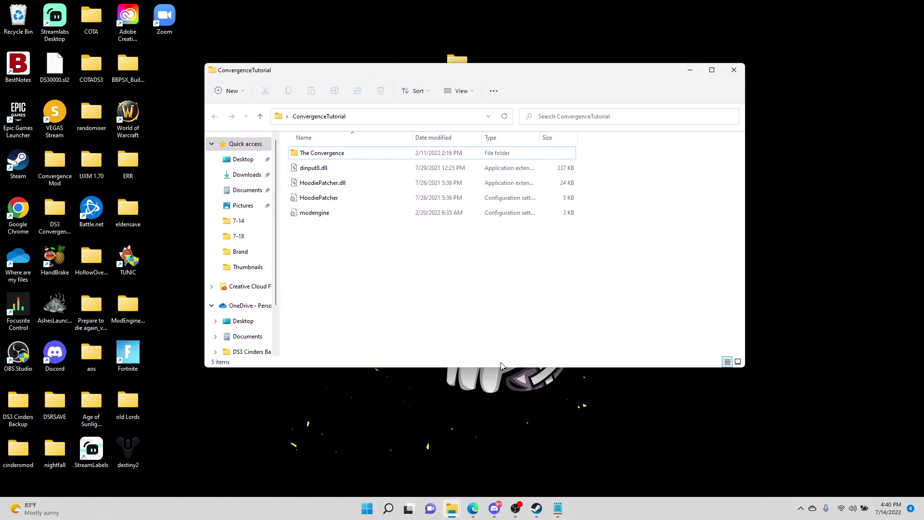
{"action": "left_click", "coordinate": [535, 509]}
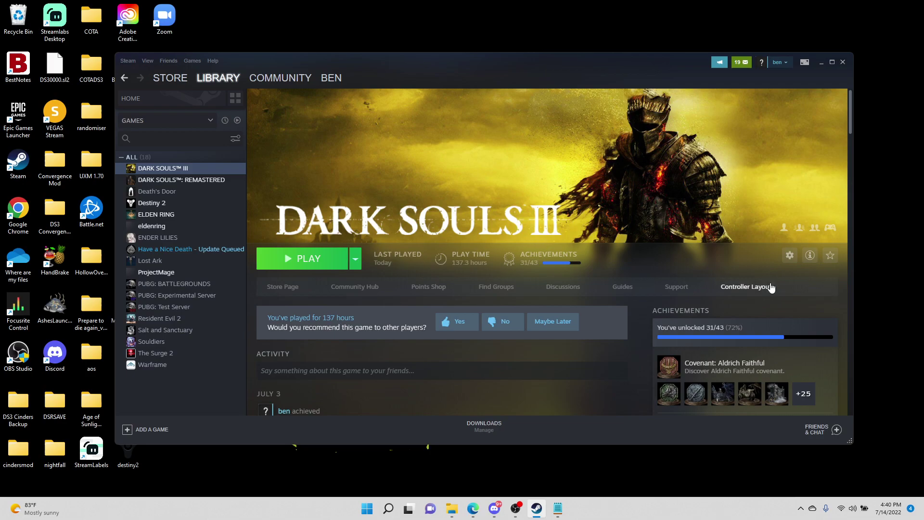
{"action": "left_click", "coordinate": [792, 259]}
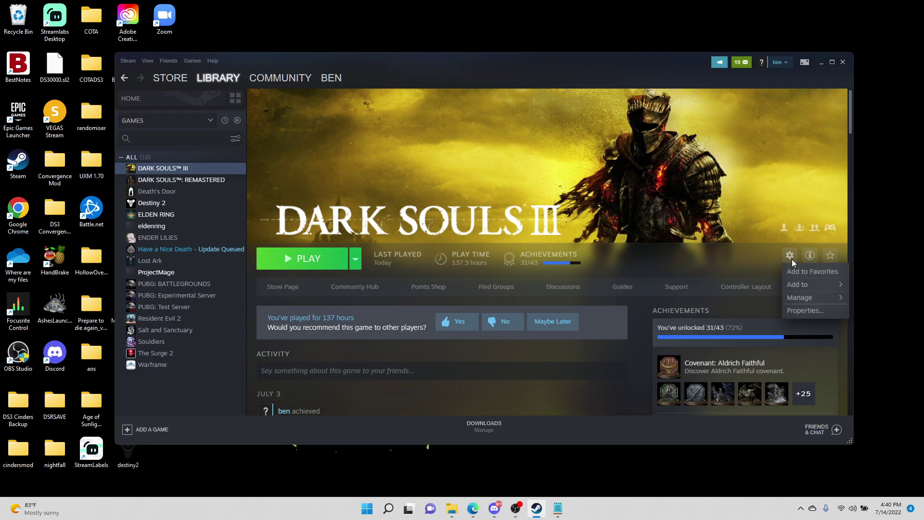
{"action": "left_click", "coordinate": [802, 311]}
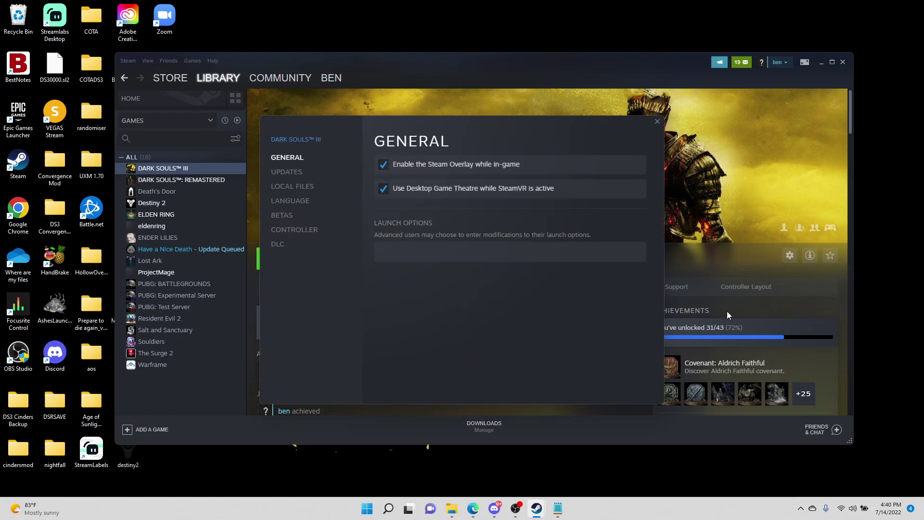
{"action": "left_click", "coordinate": [287, 188]}
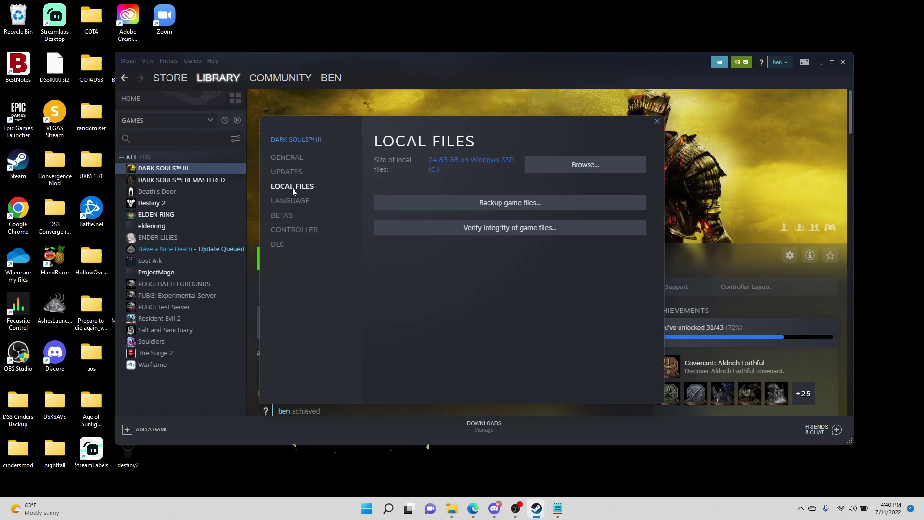
{"action": "left_click", "coordinate": [595, 168]}
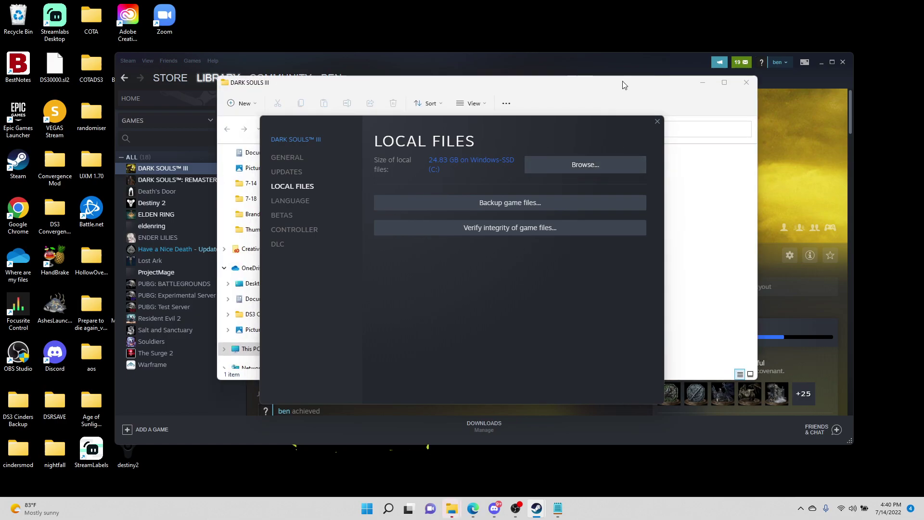
Minimize Steam and place the DARK SOULS III folder beside the ConvergenceTutorial window.
{"action": "left_click", "coordinate": [622, 85]}
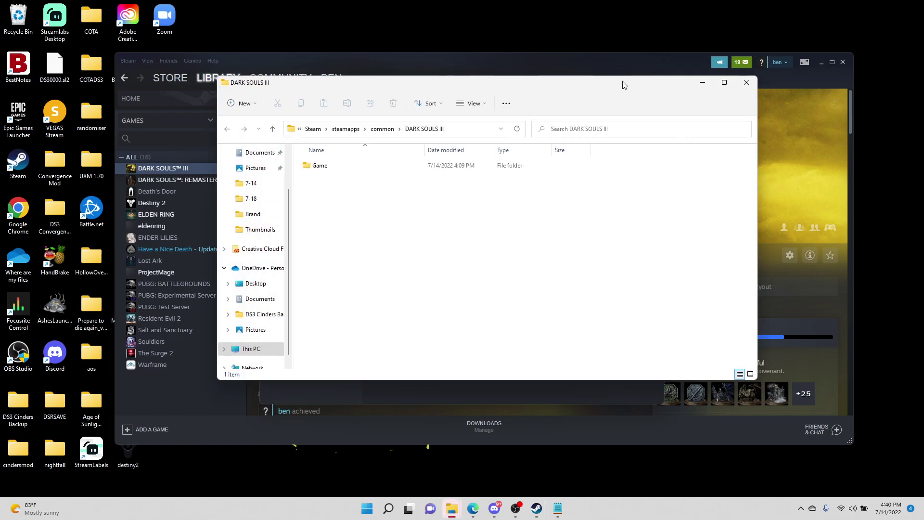
{"action": "left_click", "coordinate": [821, 61]}
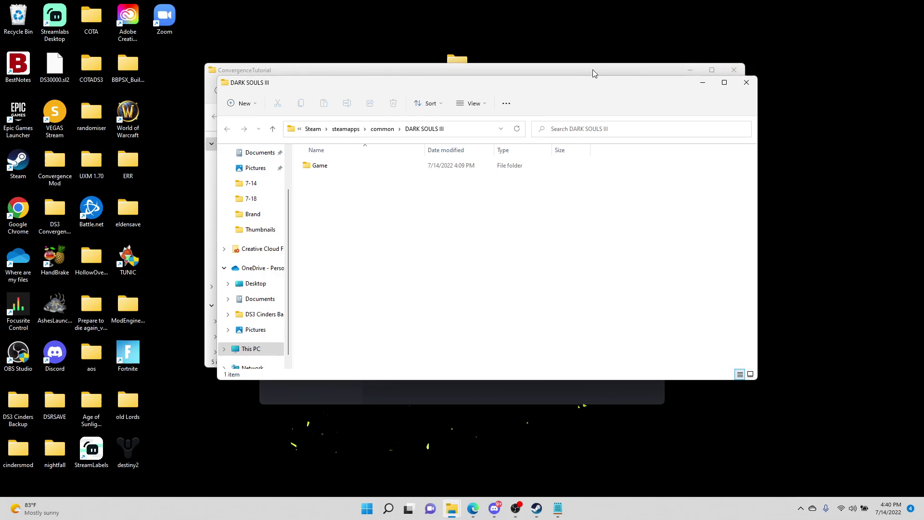
{"action": "left_click_drag", "start_coordinate": [594, 90], "coordinate": [357, 95]}
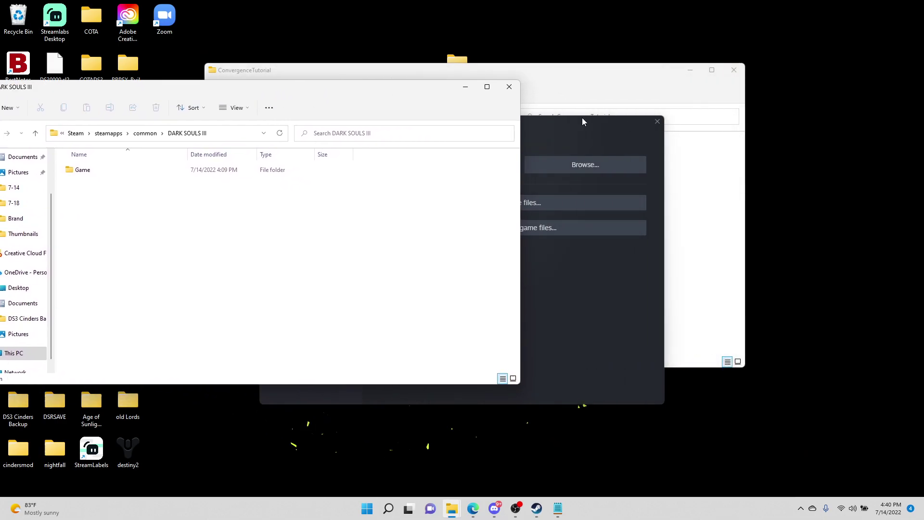
{"action": "left_click", "coordinate": [585, 80]}
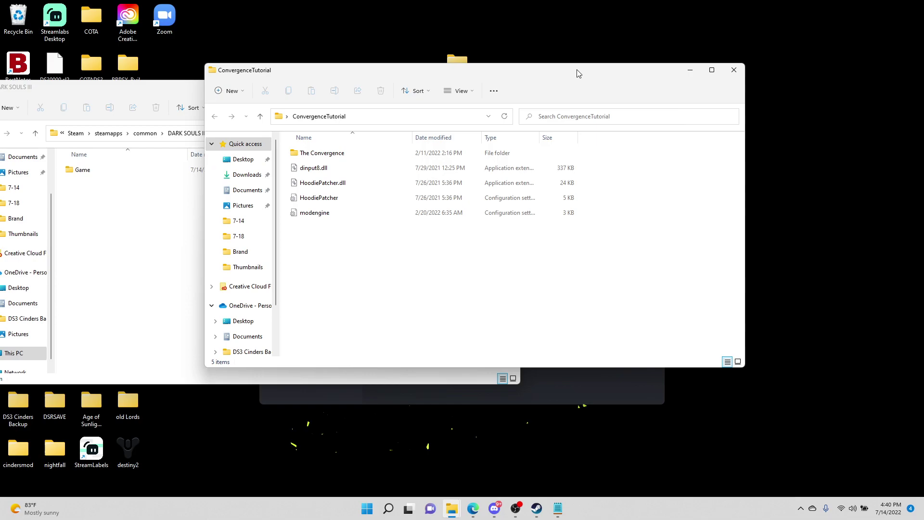
Move The Convergence folder and the four mod files from ConvergenceTutorial into the Game folder.
{"action": "left_click_drag", "start_coordinate": [580, 72], "coordinate": [851, 87]}
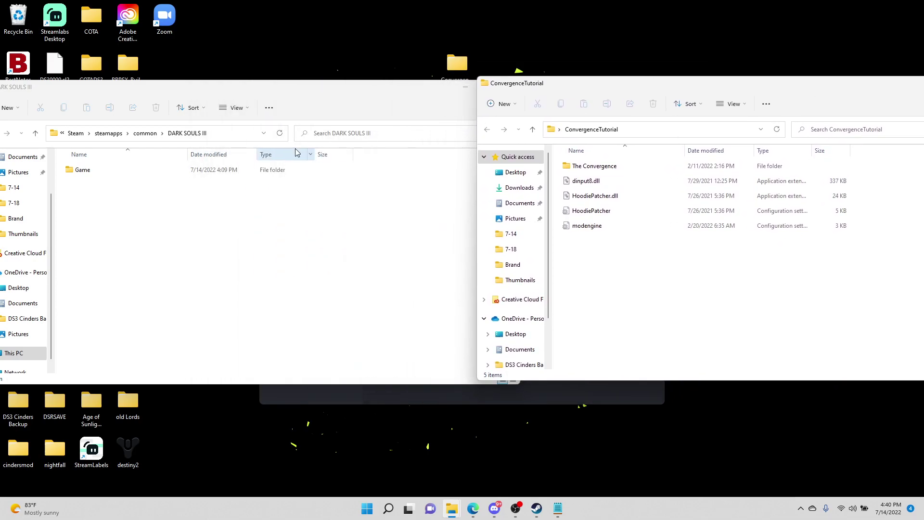
{"action": "double_click", "coordinate": [83, 174]}
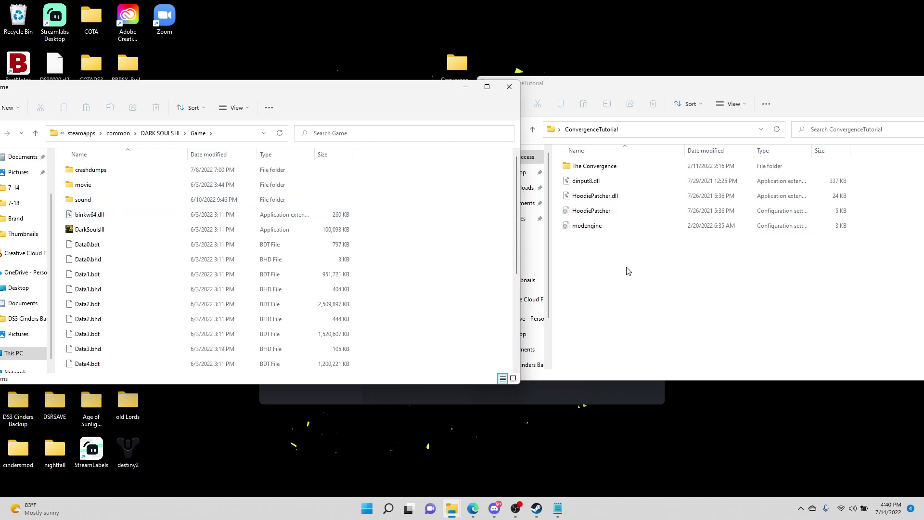
{"action": "left_click_drag", "start_coordinate": [609, 273], "coordinate": [418, 302]}
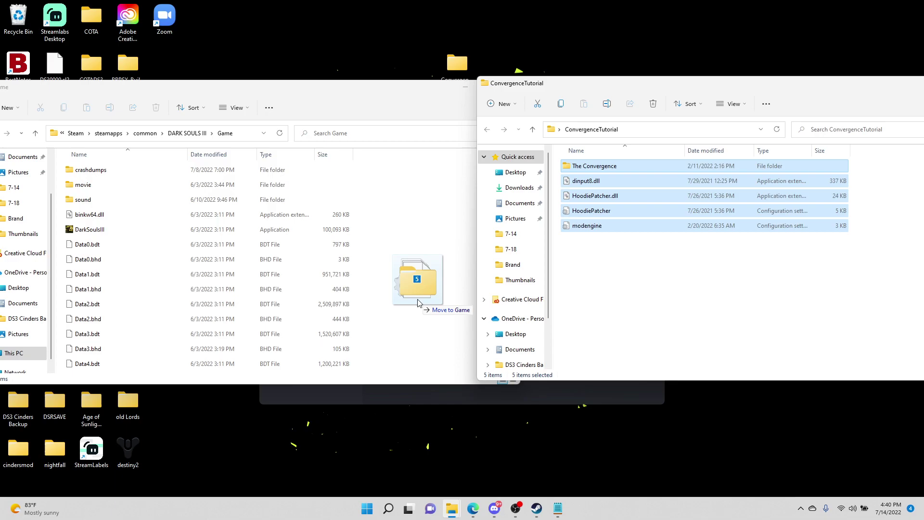
{"action": "left_click_drag", "start_coordinate": [418, 302], "coordinate": [408, 304]}
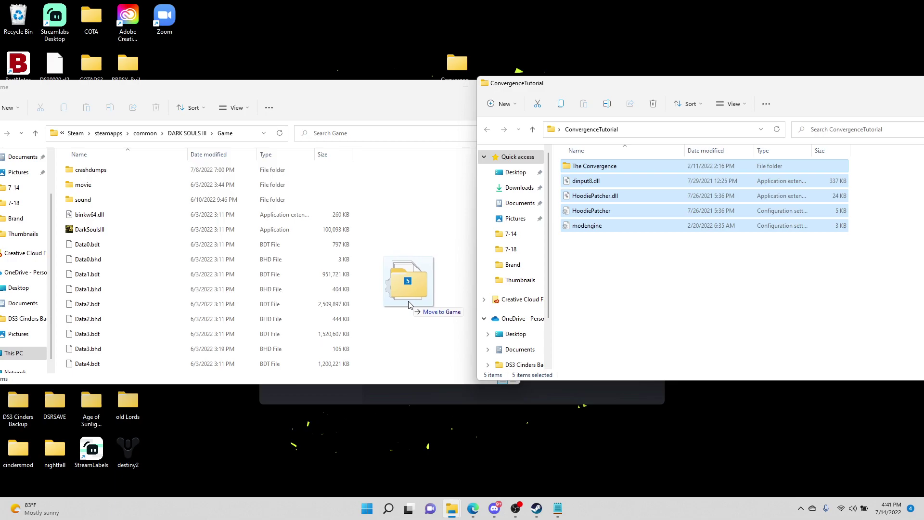
{"action": "left_click_drag", "start_coordinate": [409, 304], "coordinate": [409, 305]}
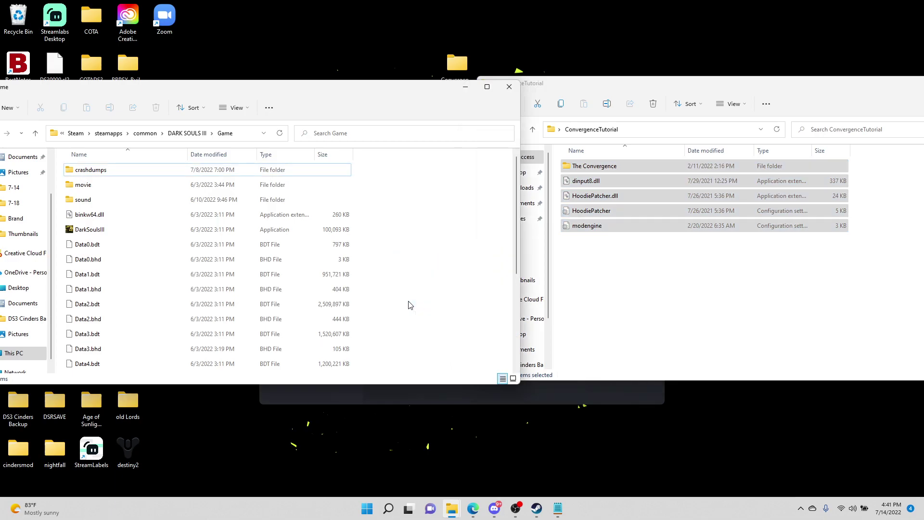
Refresh the Game folder listing to confirm the five mod items arrived.
{"action": "scroll", "coordinate": [409, 298], "scroll_direction": "up", "scroll_amount": 5}
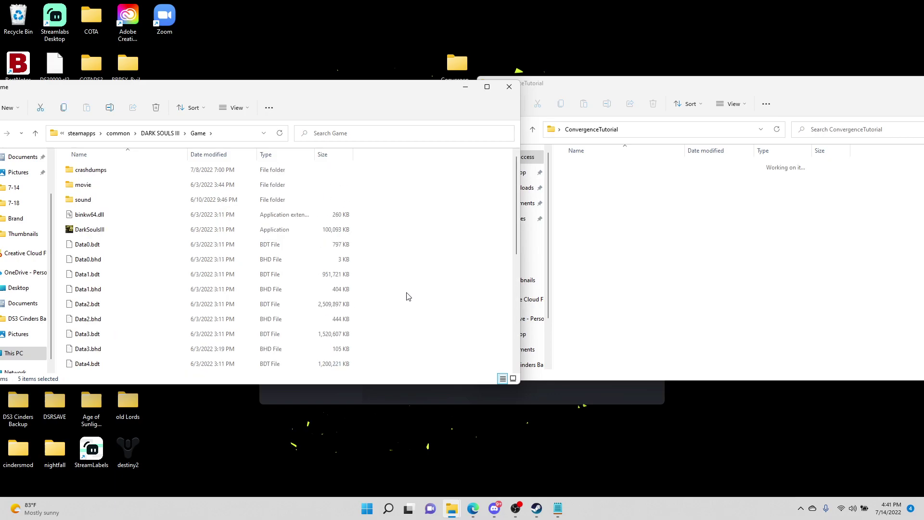
{"action": "scroll", "coordinate": [408, 296], "scroll_direction": "down", "scroll_amount": 5}
{"action": "scroll", "coordinate": [408, 295], "scroll_direction": "up", "scroll_amount": 5}
{"action": "left_click_drag", "start_coordinate": [213, 92], "coordinate": [311, 85]}
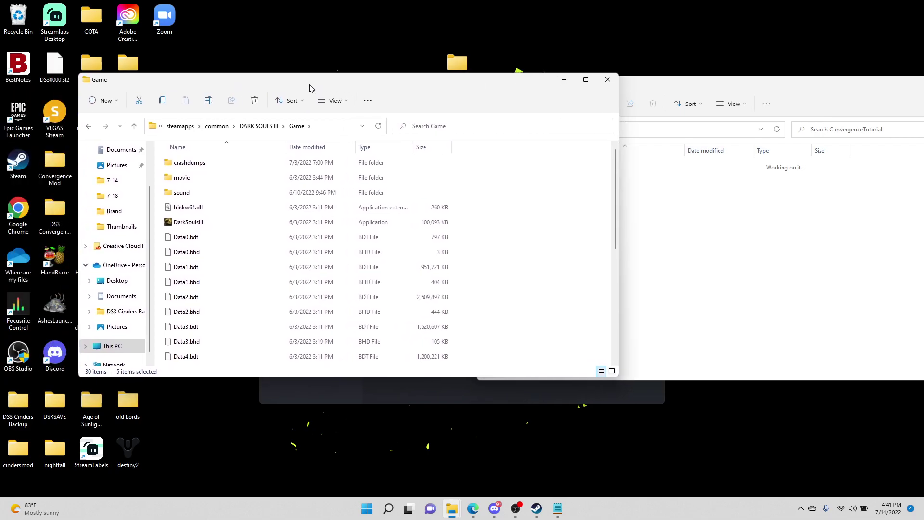
{"action": "left_click", "coordinate": [88, 126]}
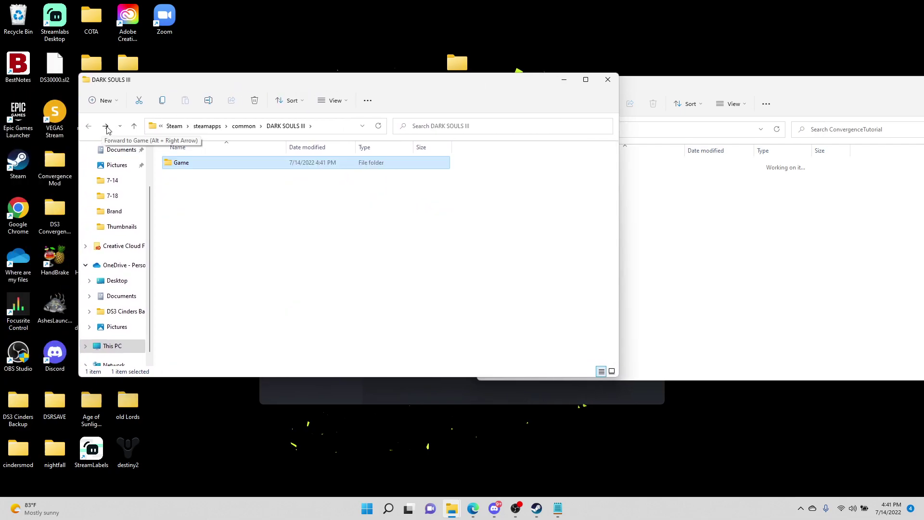
{"action": "left_click", "coordinate": [106, 128]}
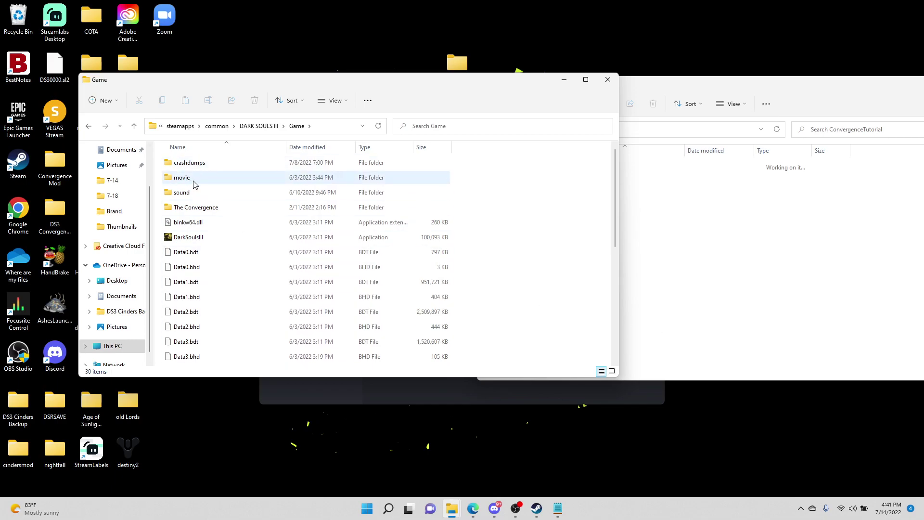
{"action": "scroll", "coordinate": [344, 241], "scroll_direction": "down", "scroll_amount": 5}
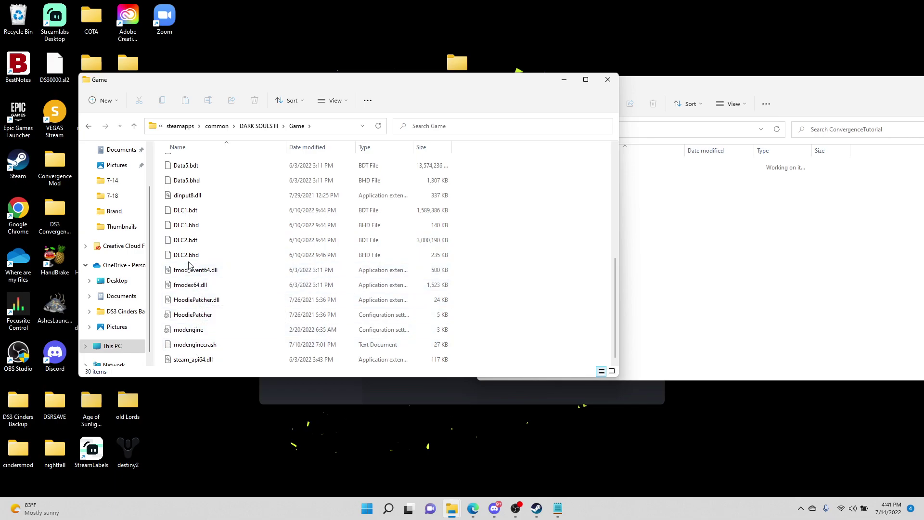
Close the Game and ConvergenceTutorial windows and the Dark Souls III properties dialog.
{"action": "left_click", "coordinate": [608, 79]}
{"action": "left_click_drag", "start_coordinate": [670, 83], "coordinate": [547, 84]}
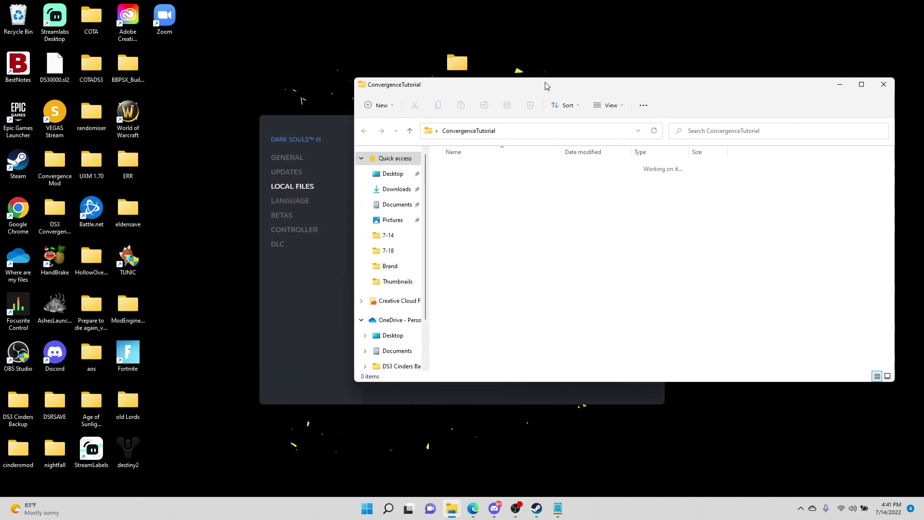
{"action": "left_click", "coordinate": [866, 85]}
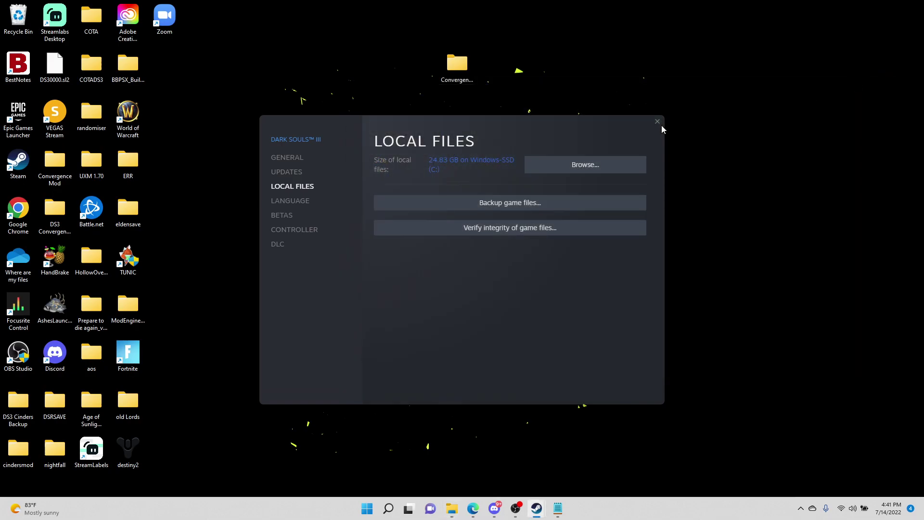
{"action": "left_click", "coordinate": [658, 123]}
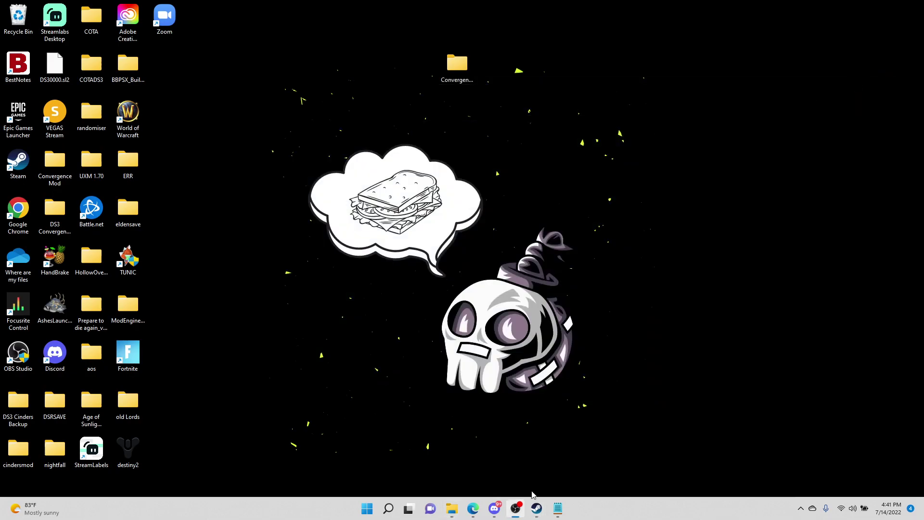
Launch Dark Souls III from the Steam library and check The Convergence title screen appears.
{"action": "left_click", "coordinate": [533, 512]}
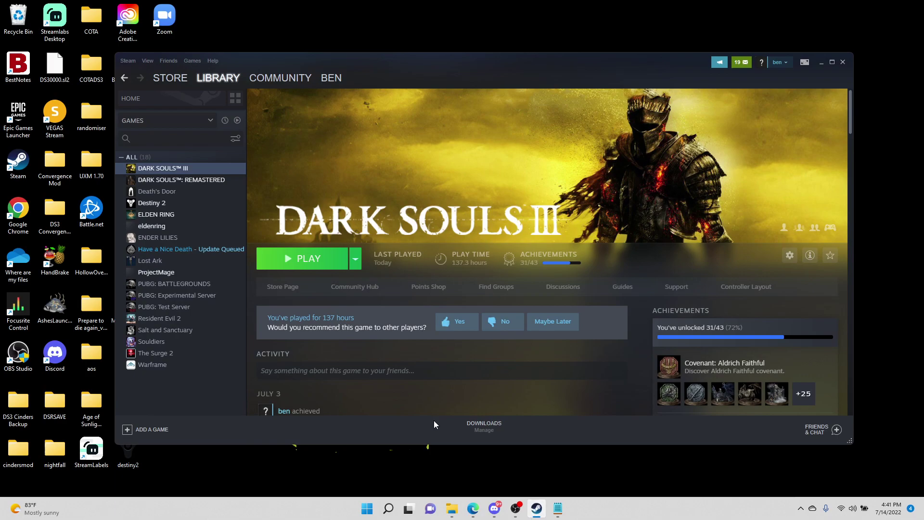
{"action": "left_click", "coordinate": [283, 264]}
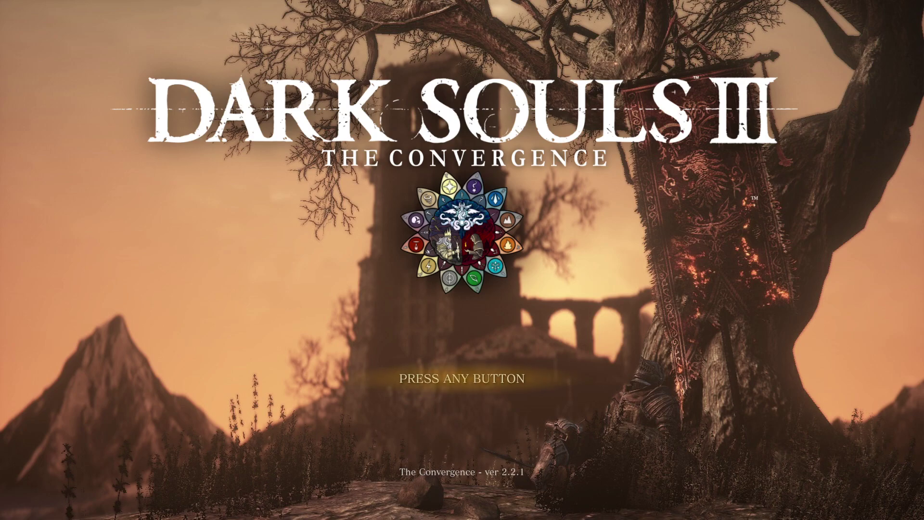
{"action": "key", "text": "alt+Tab"}
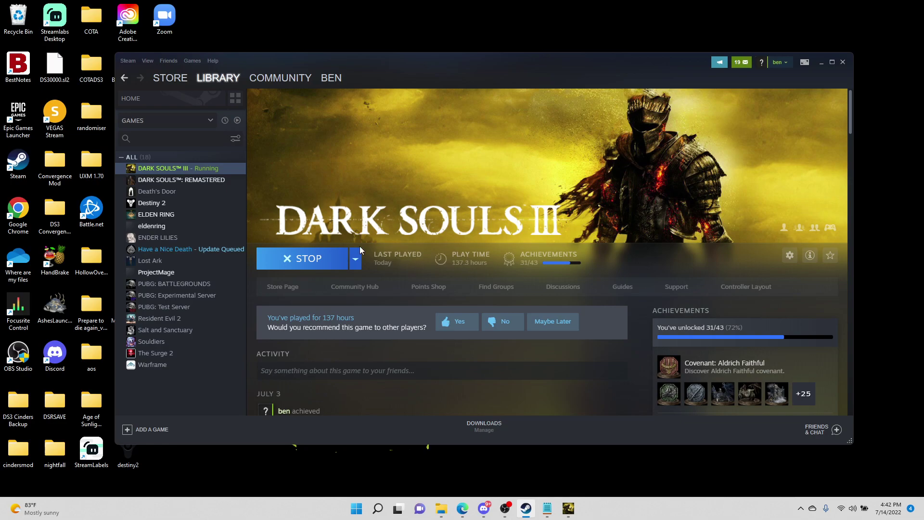
Stop the running game in Steam, confirm the exit, and minimize the library.
{"action": "left_click", "coordinate": [281, 257]}
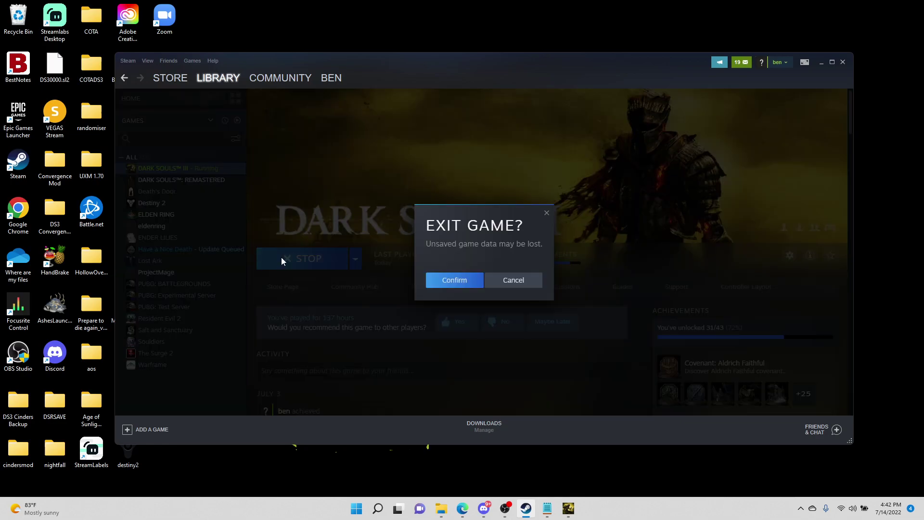
{"action": "left_click", "coordinate": [474, 286]}
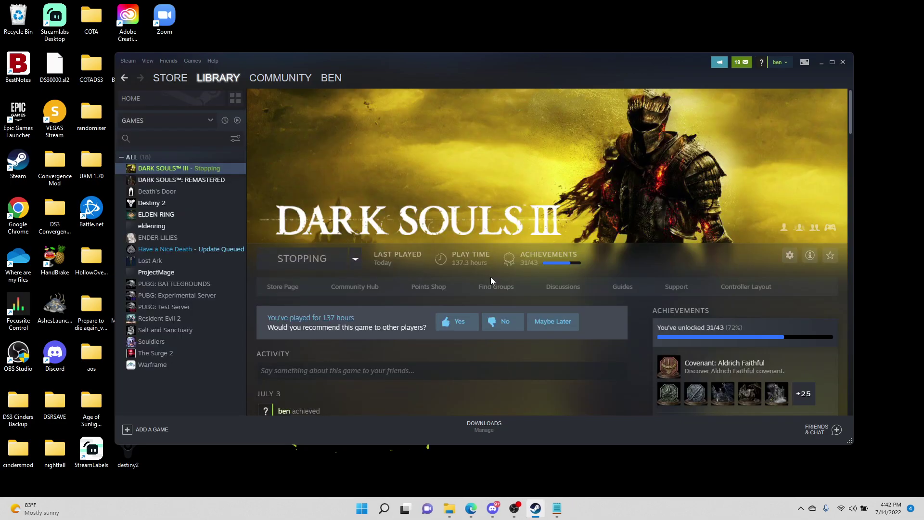
{"action": "left_click", "coordinate": [821, 65]}
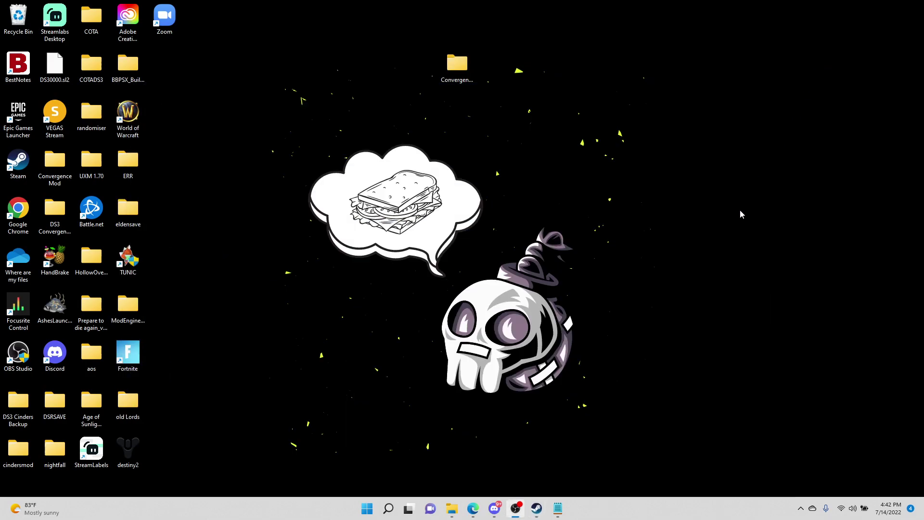